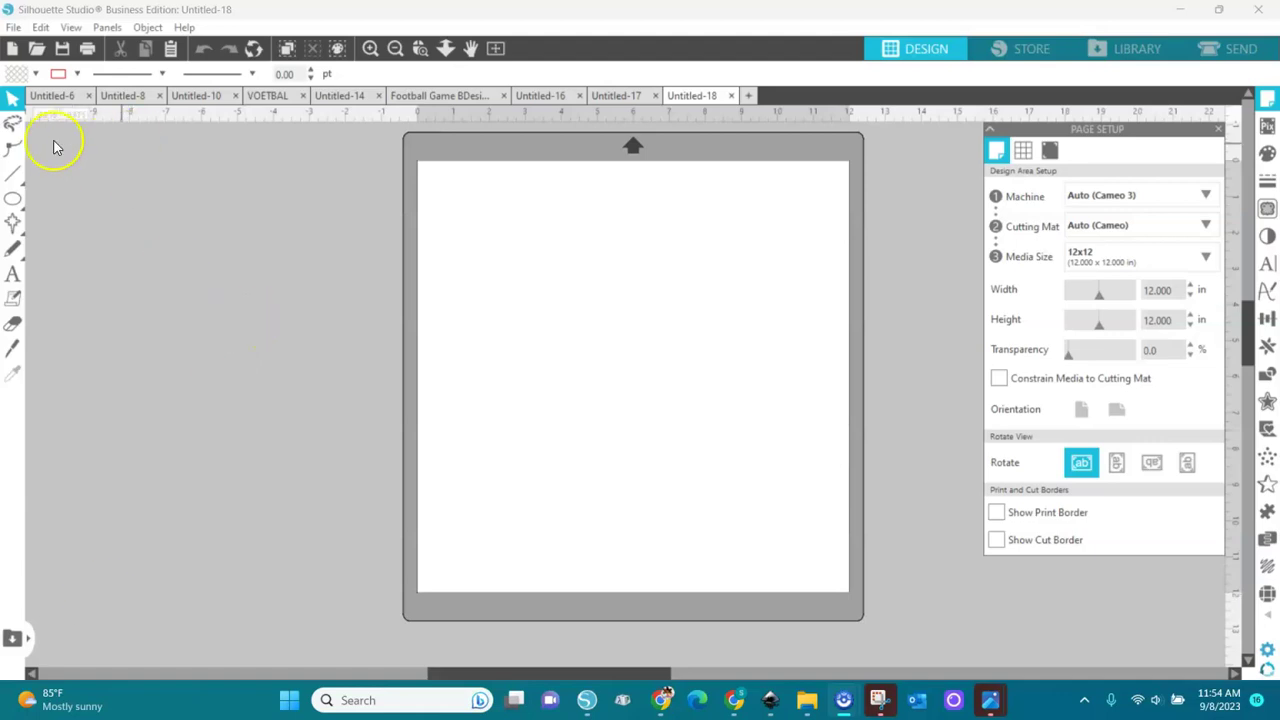
# Step: Open the 0_0 girl-with-suitcase PNG from the Downloads folder via File > Open
pyautogui.click(13, 27)
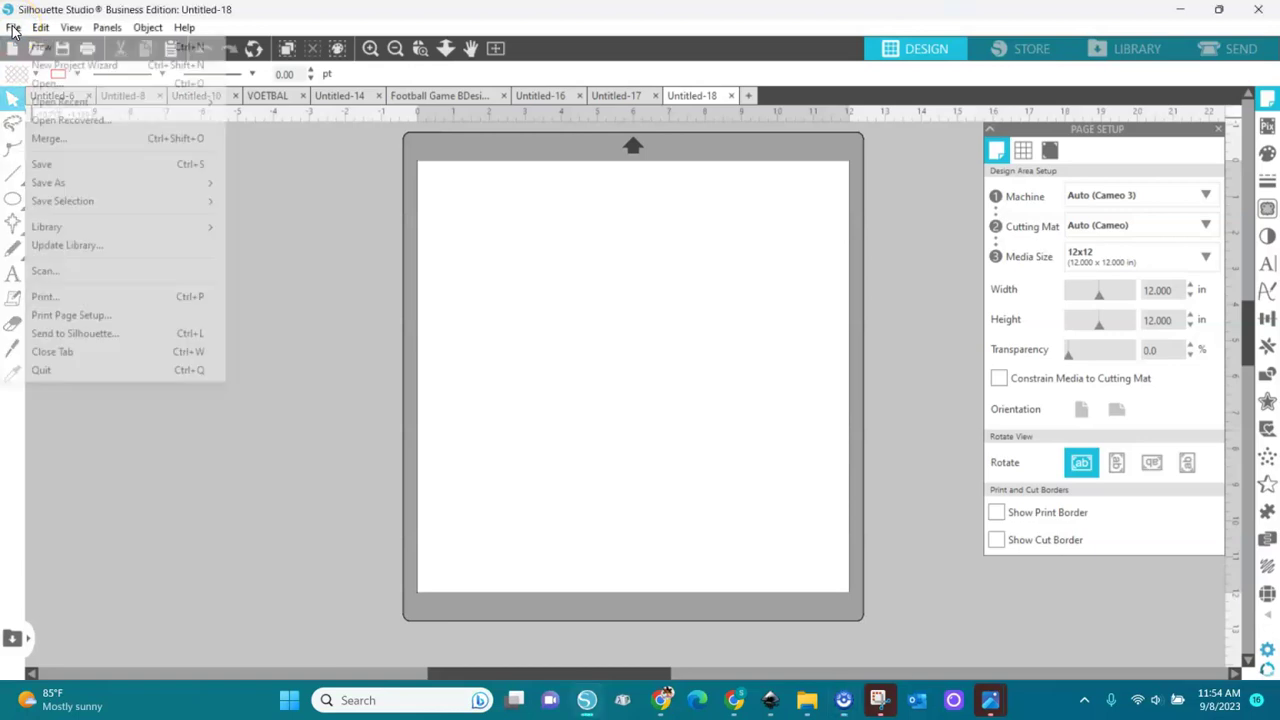
pyautogui.click(46, 84)
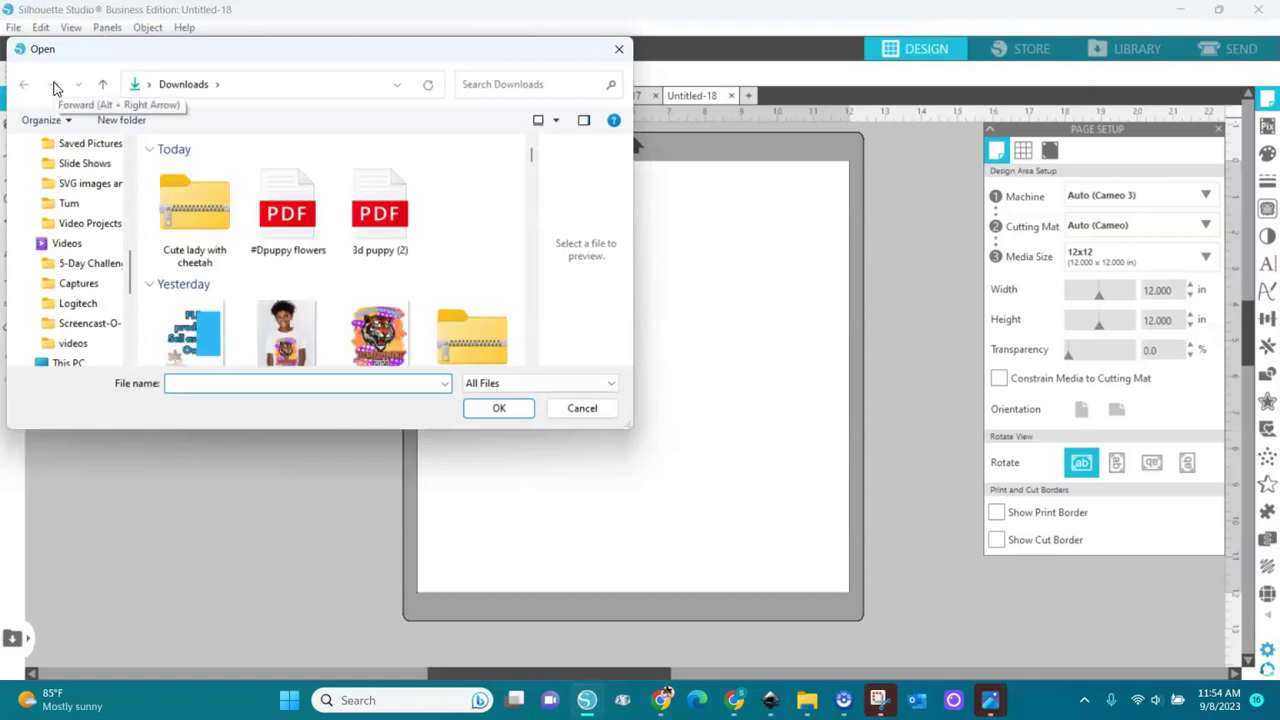
pyautogui.scroll(-5, 535, 325)
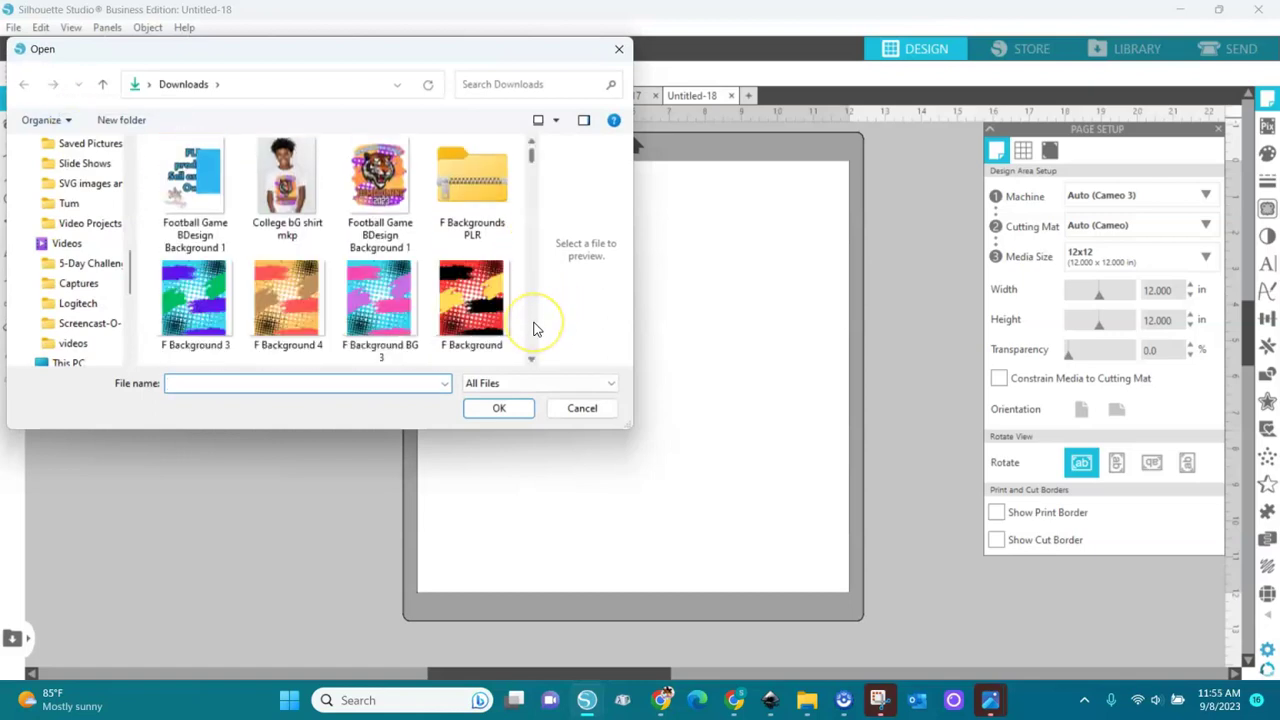
pyautogui.scroll(-3, 533, 329)
pyautogui.click(551, 214)
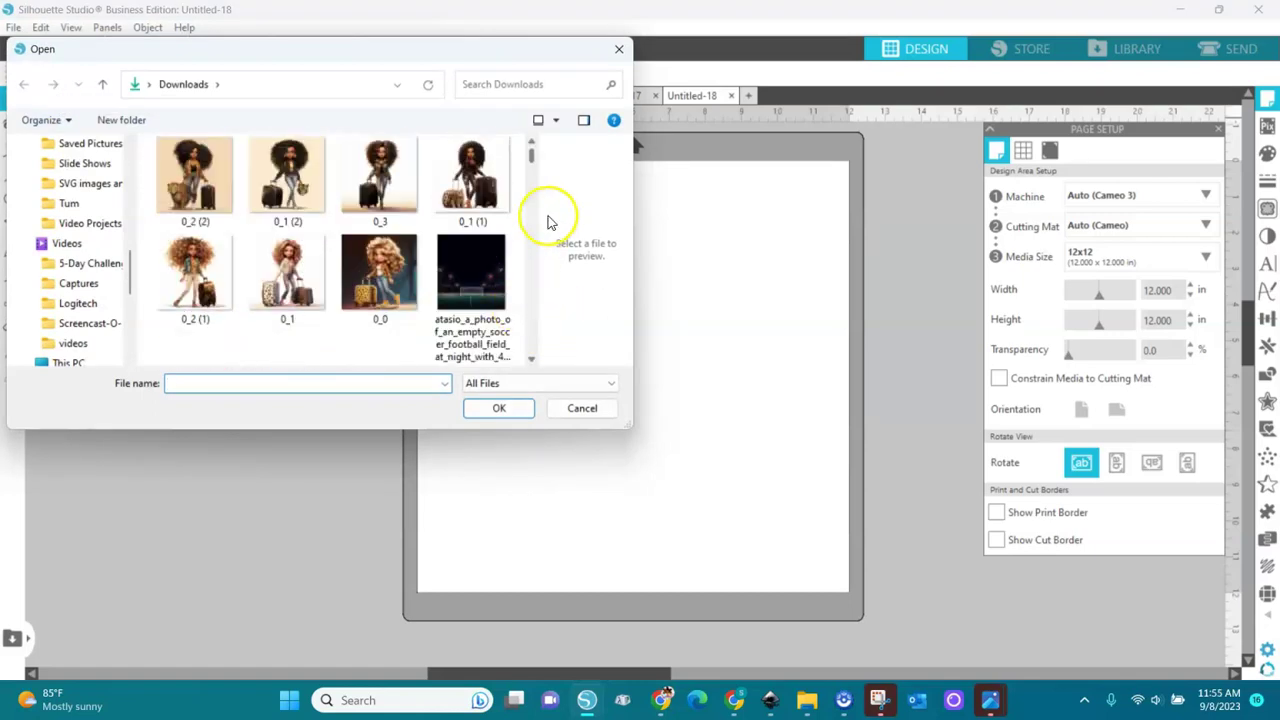
pyautogui.click(385, 283)
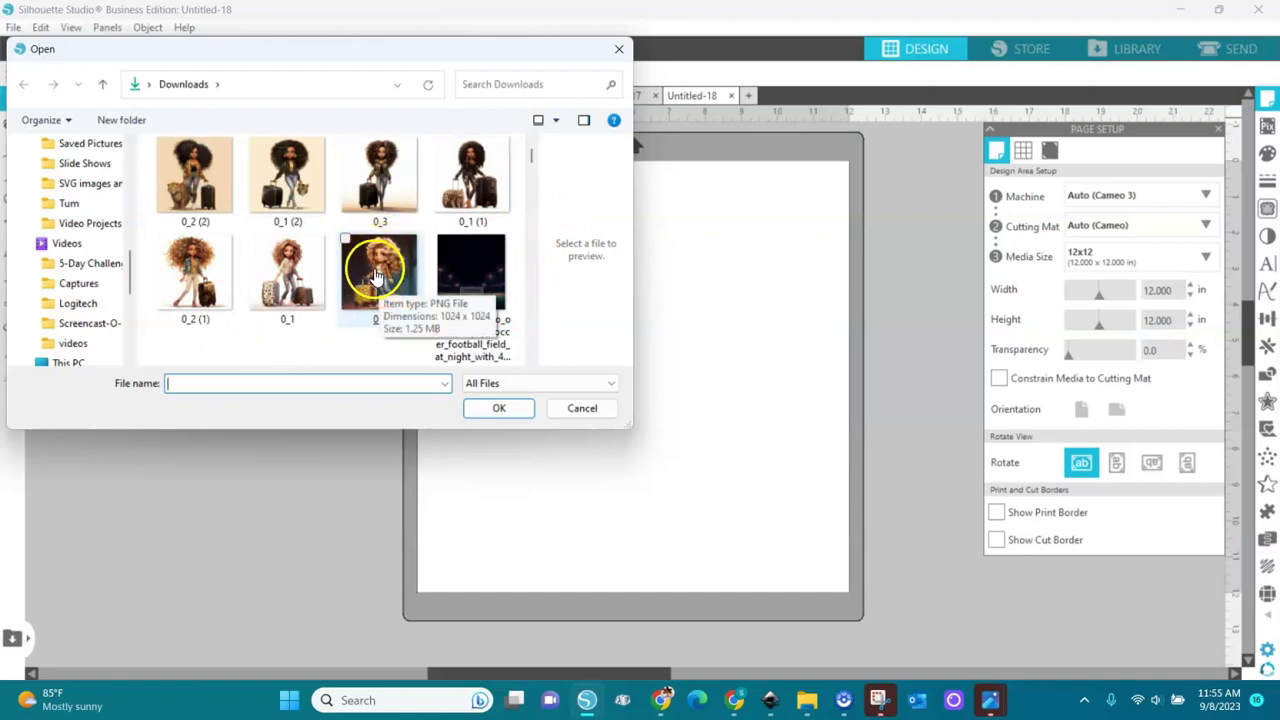
pyautogui.doubleClick(373, 278)
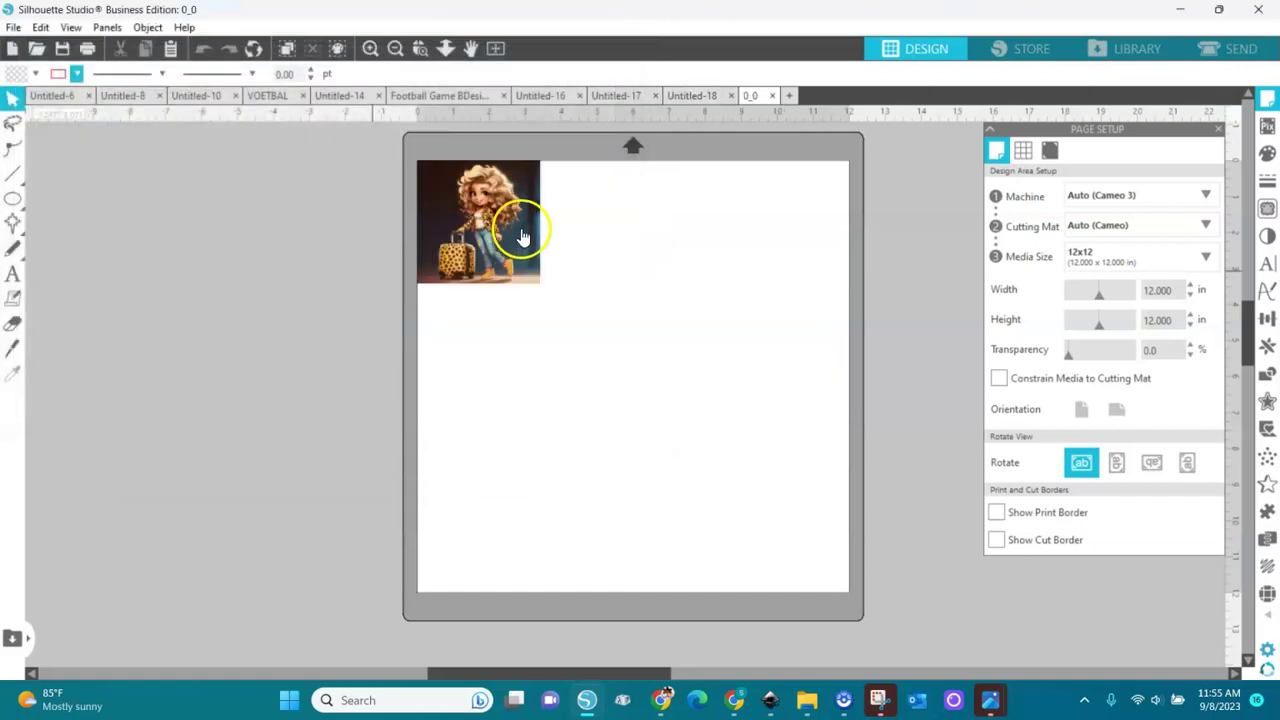
# Step: Change the selected image's height from 3.413 to 12 in, making it 12 x 12 in
pyautogui.click(485, 233)
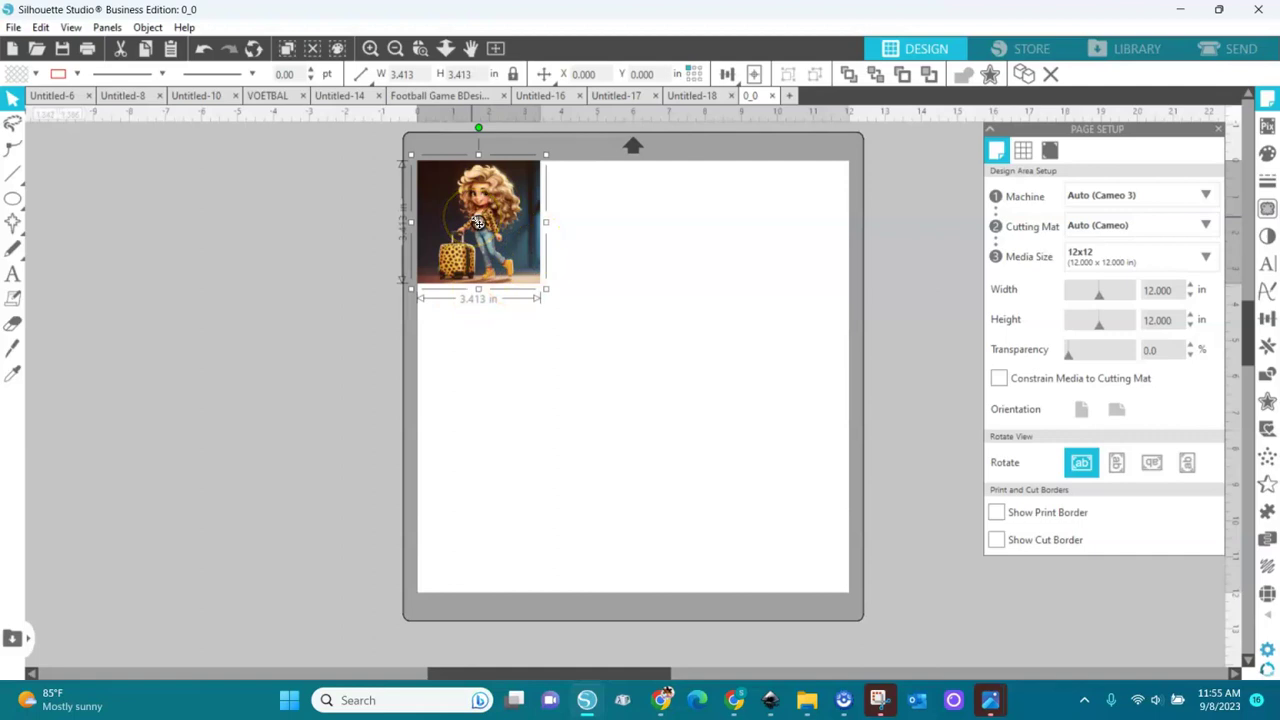
pyautogui.click(400, 75)
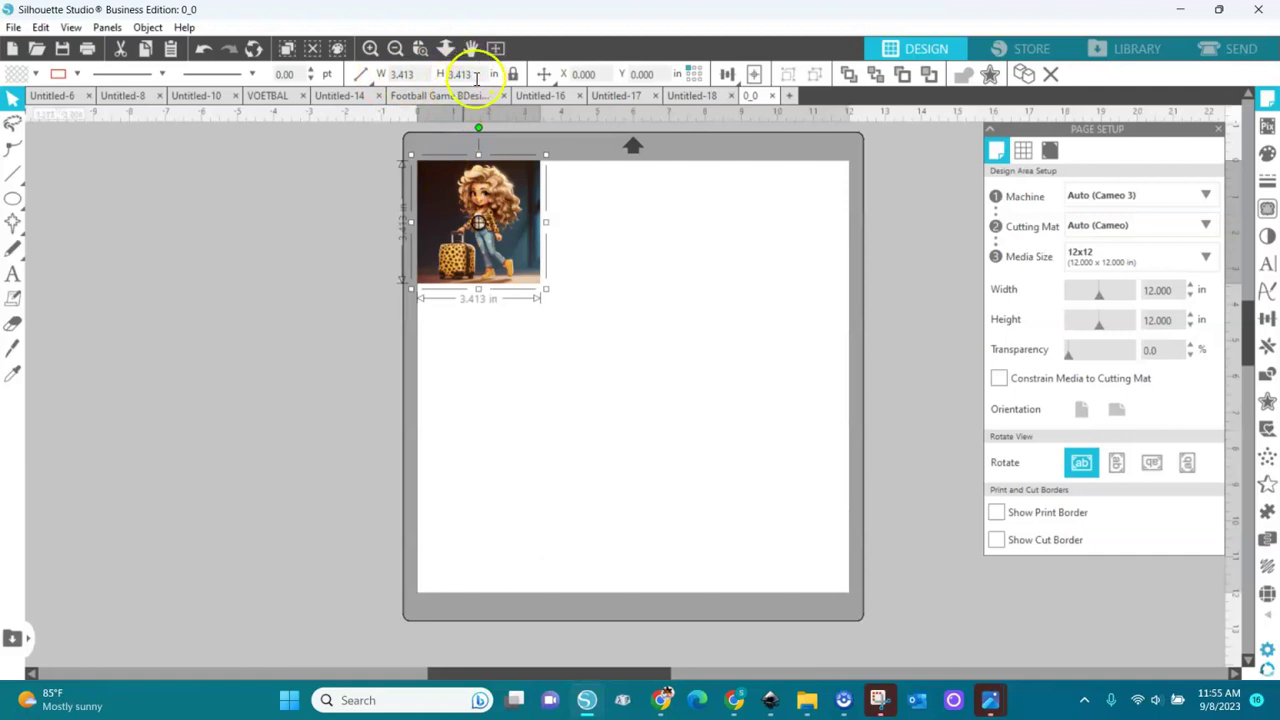
pyautogui.press('BackSpace')
pyautogui.press('BackSpace')
pyautogui.press('BackSpace')
pyautogui.press('BackSpace')
pyautogui.press('BackSpace')
pyautogui.write('12')
pyautogui.press('Return')
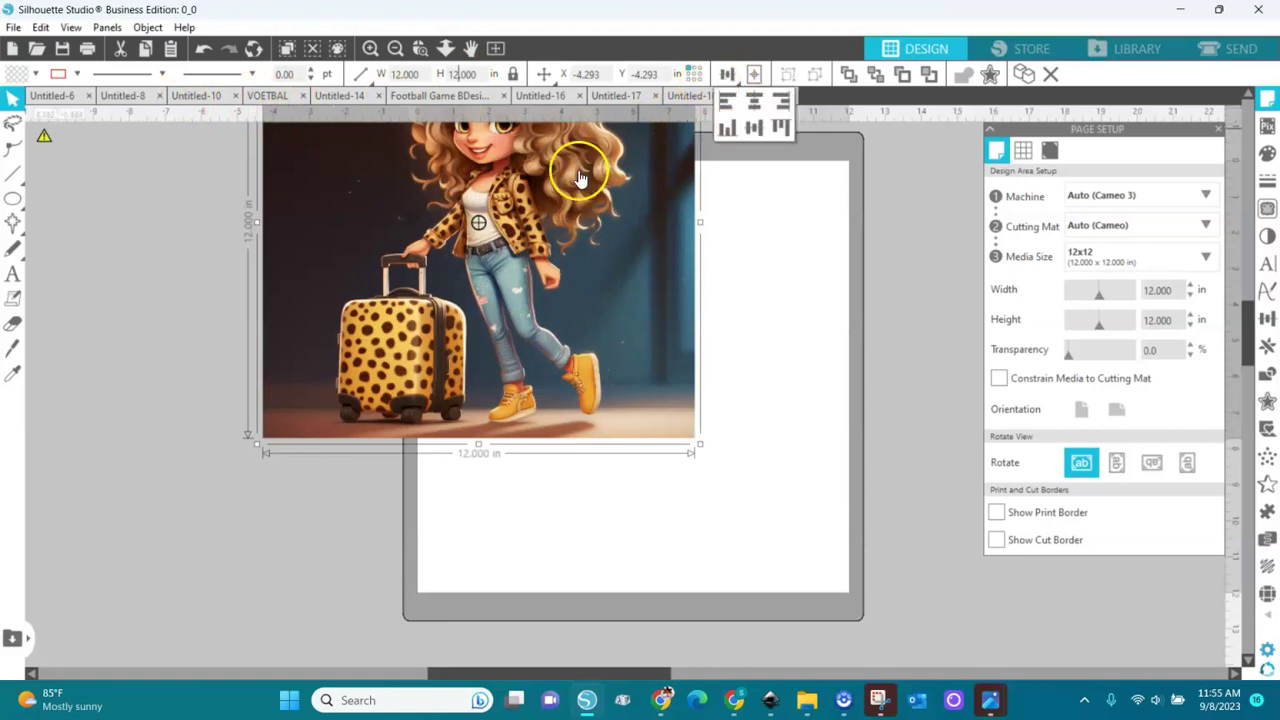
pyautogui.moveTo(46, 137)
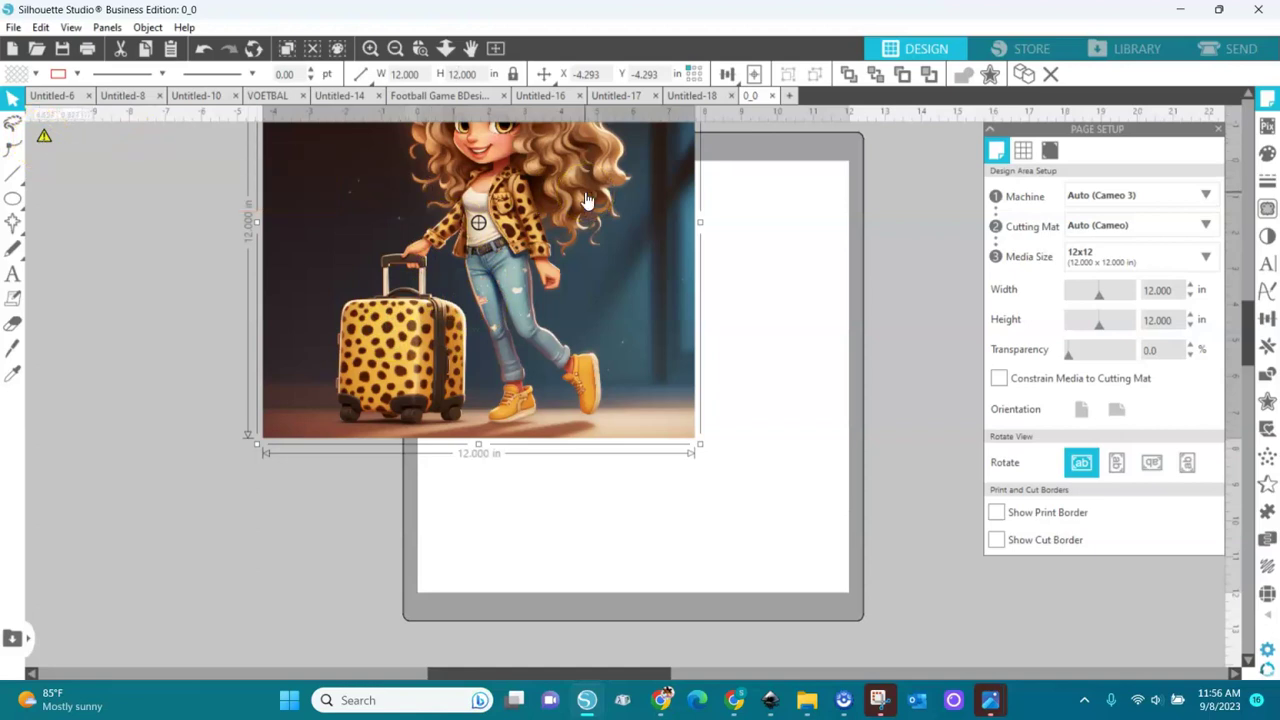
# Step: Center the 12 x 12 in image on the page with Center to Page
pyautogui.click(755, 75)
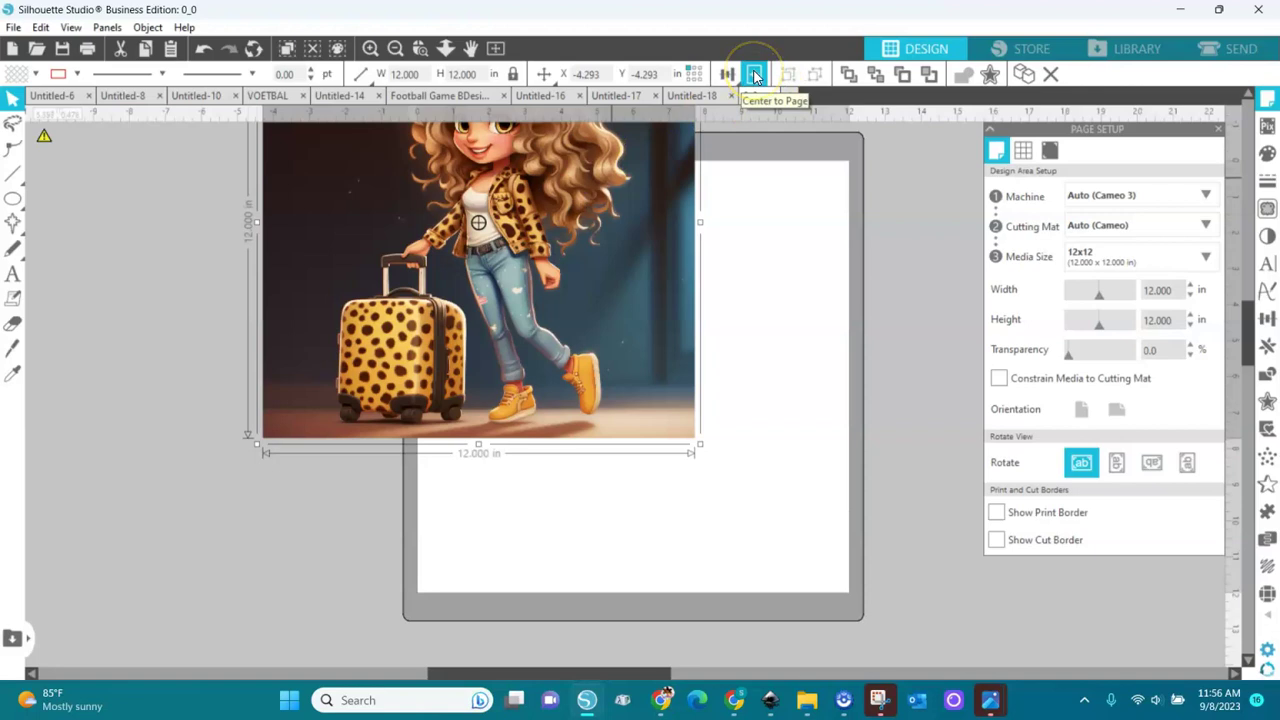
pyautogui.click(755, 75)
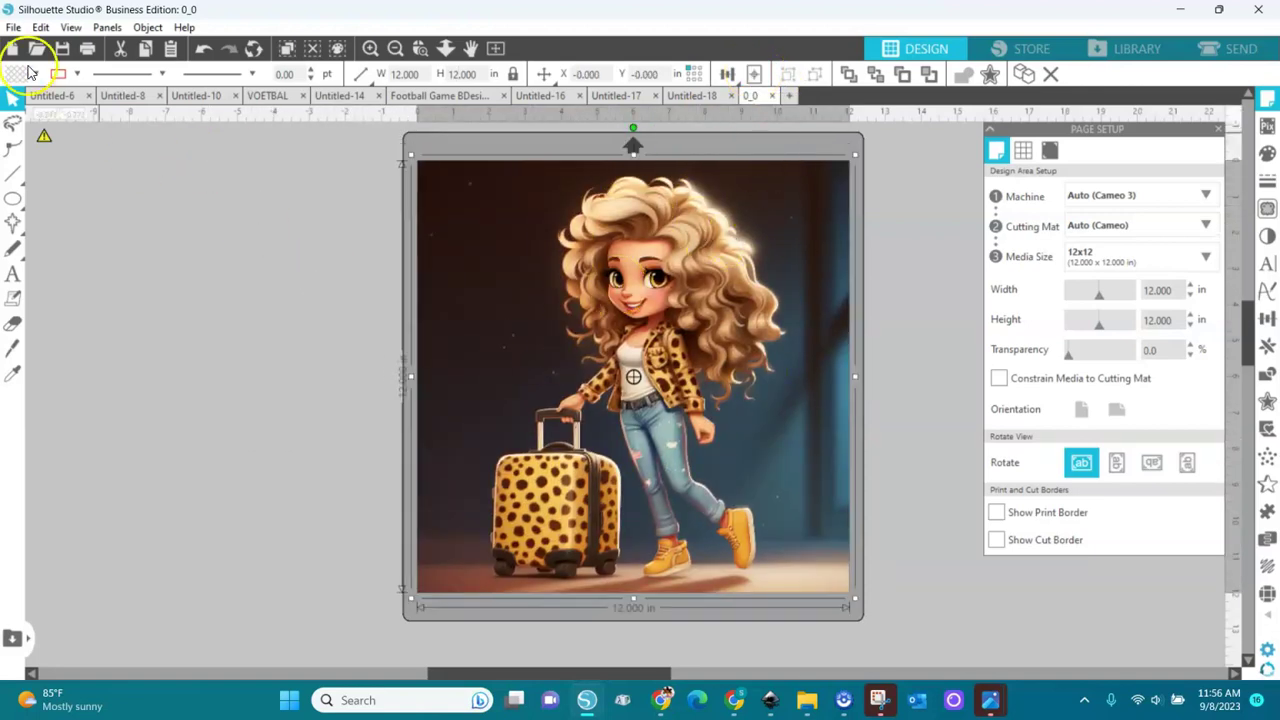
pyautogui.click(13, 28)
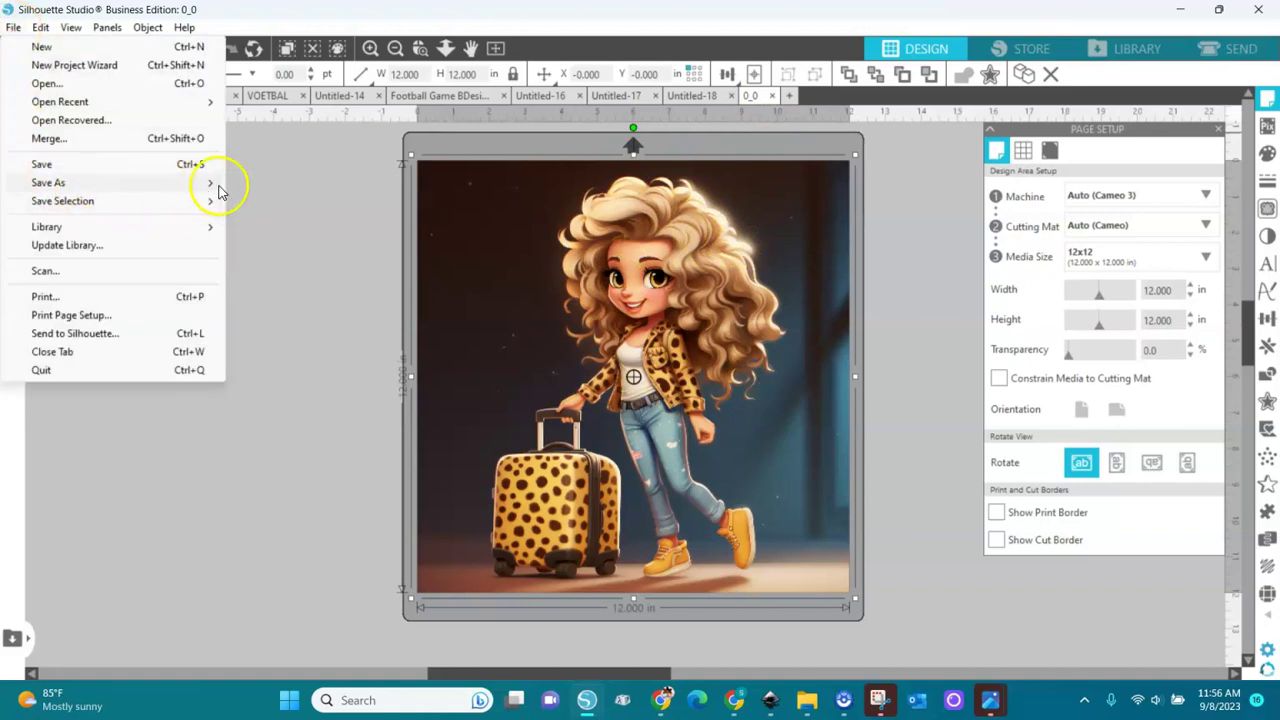
# Step: Save the design to the hard drive as a PNG named 'Money Cheetah'
pyautogui.moveTo(207, 189)
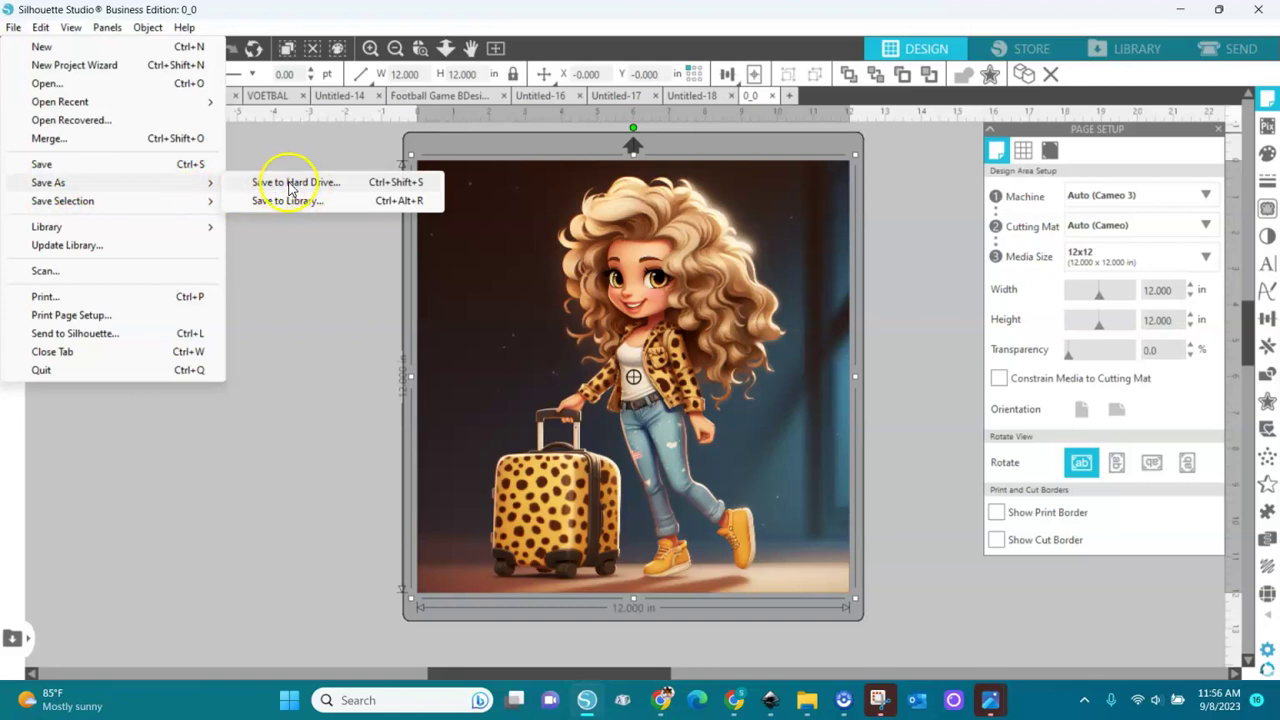
pyautogui.click(285, 184)
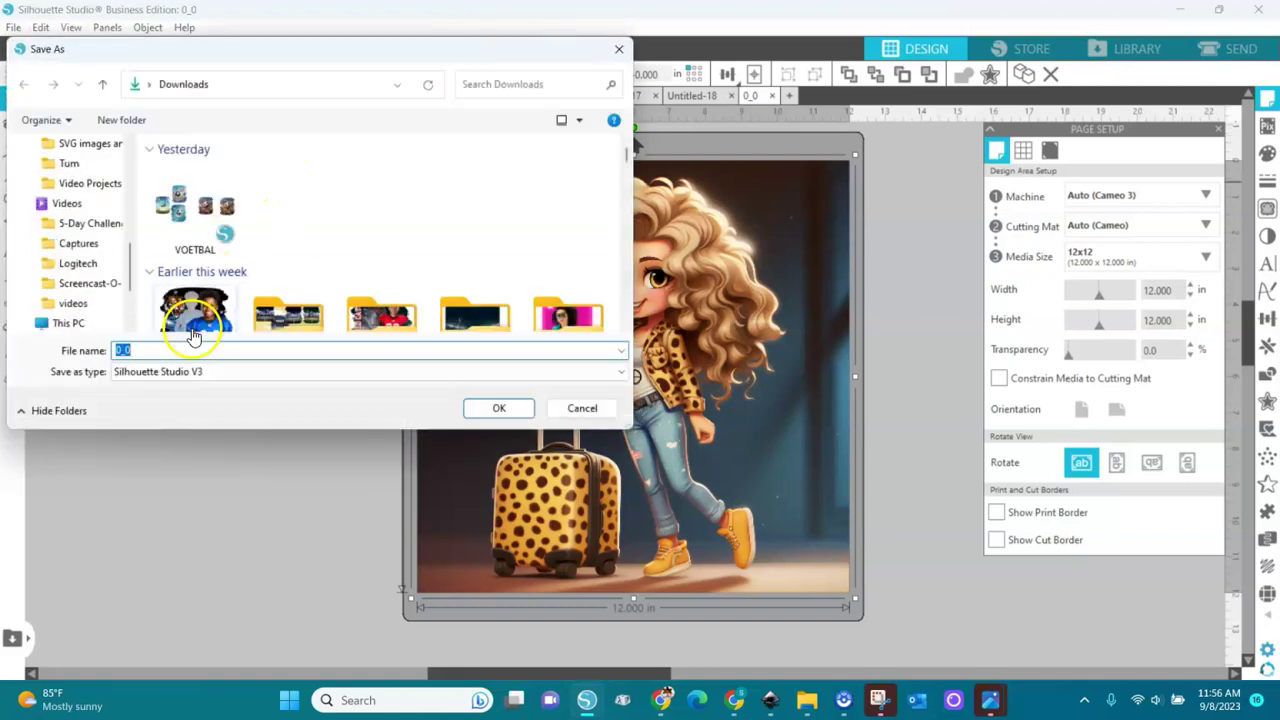
pyautogui.press('BackSpace')
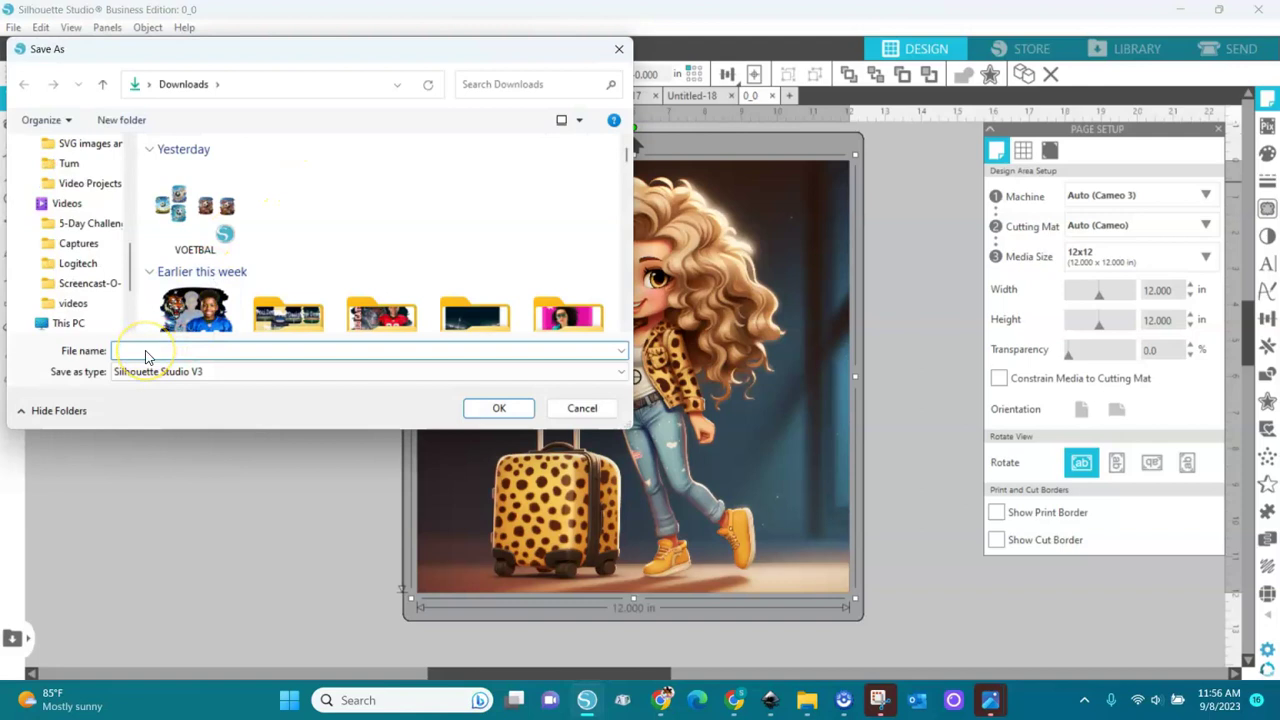
pyautogui.write('M')
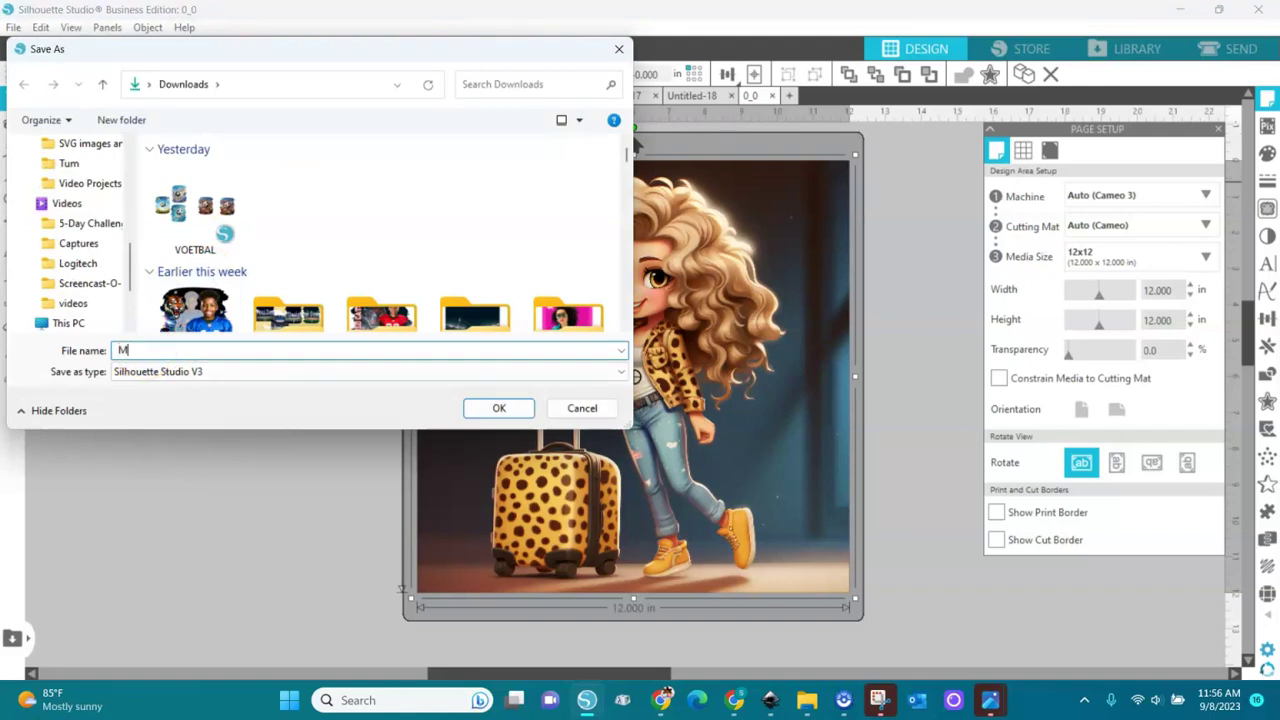
pyautogui.write('oney')
pyautogui.write(' Cheet')
pyautogui.write('ah')
pyautogui.click(195, 373)
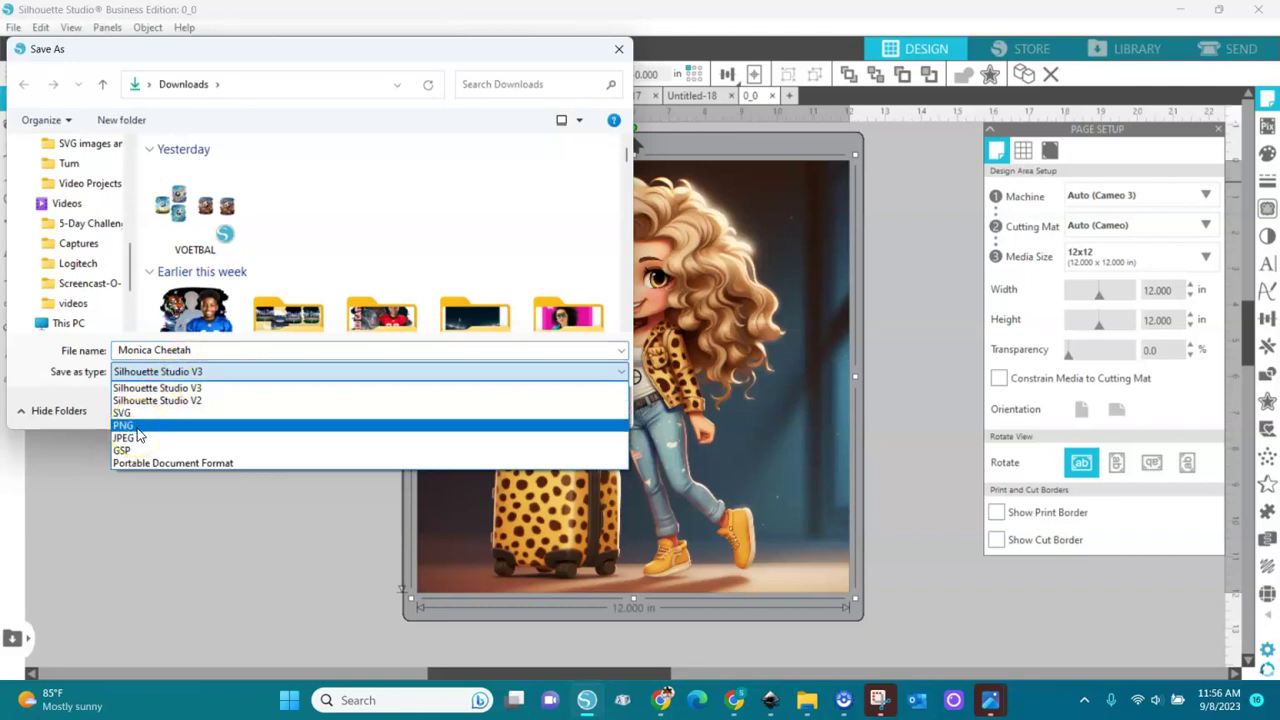
pyautogui.click(138, 428)
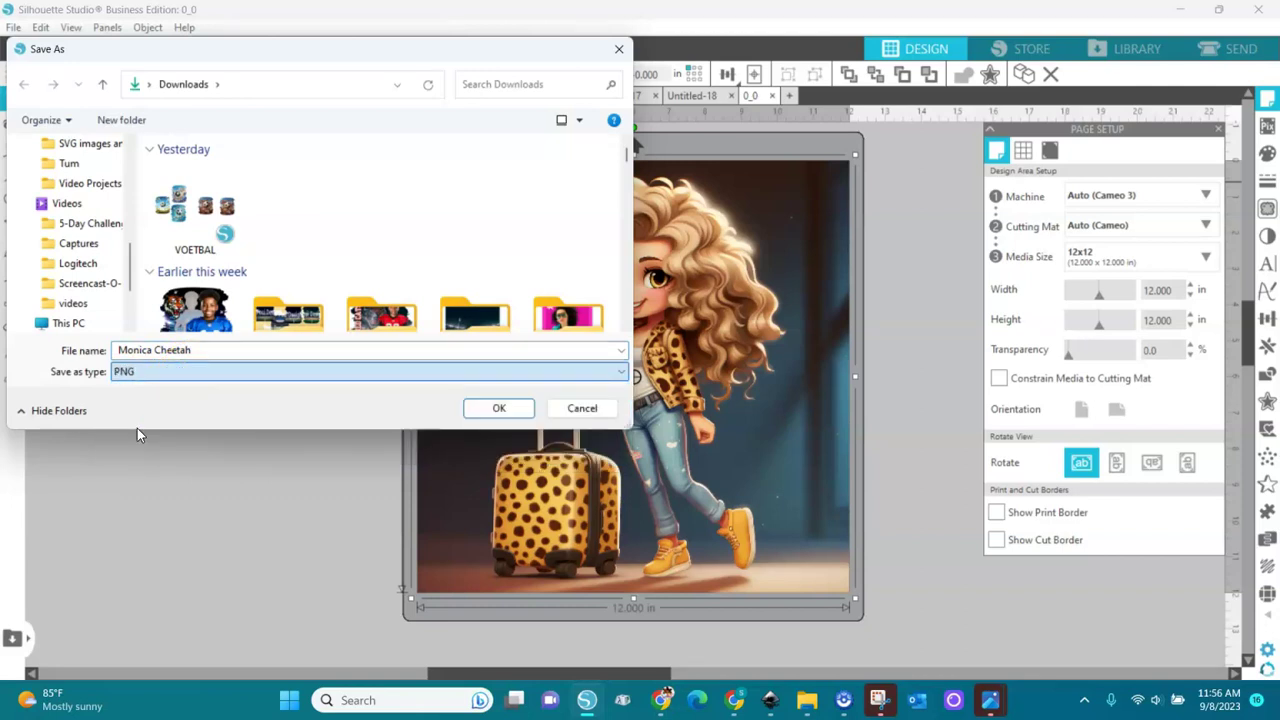
pyautogui.click(496, 409)
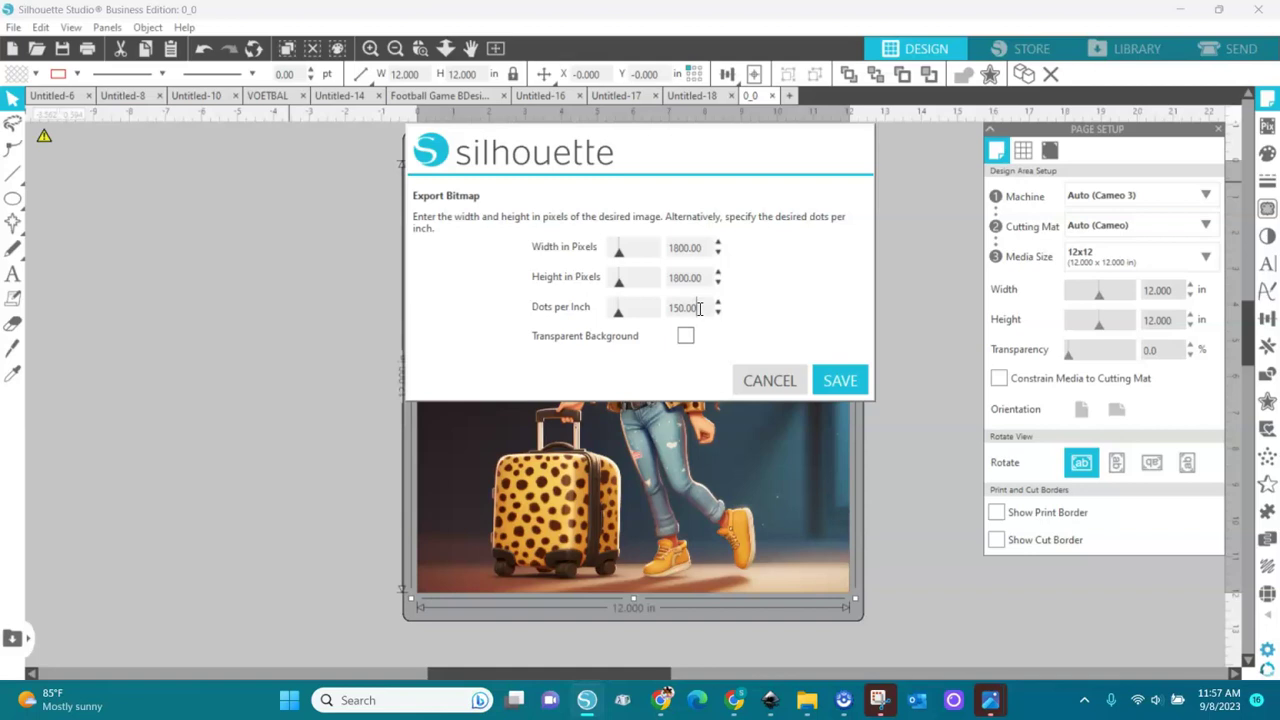
# Step: Raise the export resolution from 150 to 300 dpi and save the bitmap
pyautogui.press('BackSpace')
pyautogui.press('BackSpace')
pyautogui.press('BackSpace')
pyautogui.press('BackSpace')
pyautogui.press('BackSpace')
pyautogui.press('BackSpace')
pyautogui.write('300')
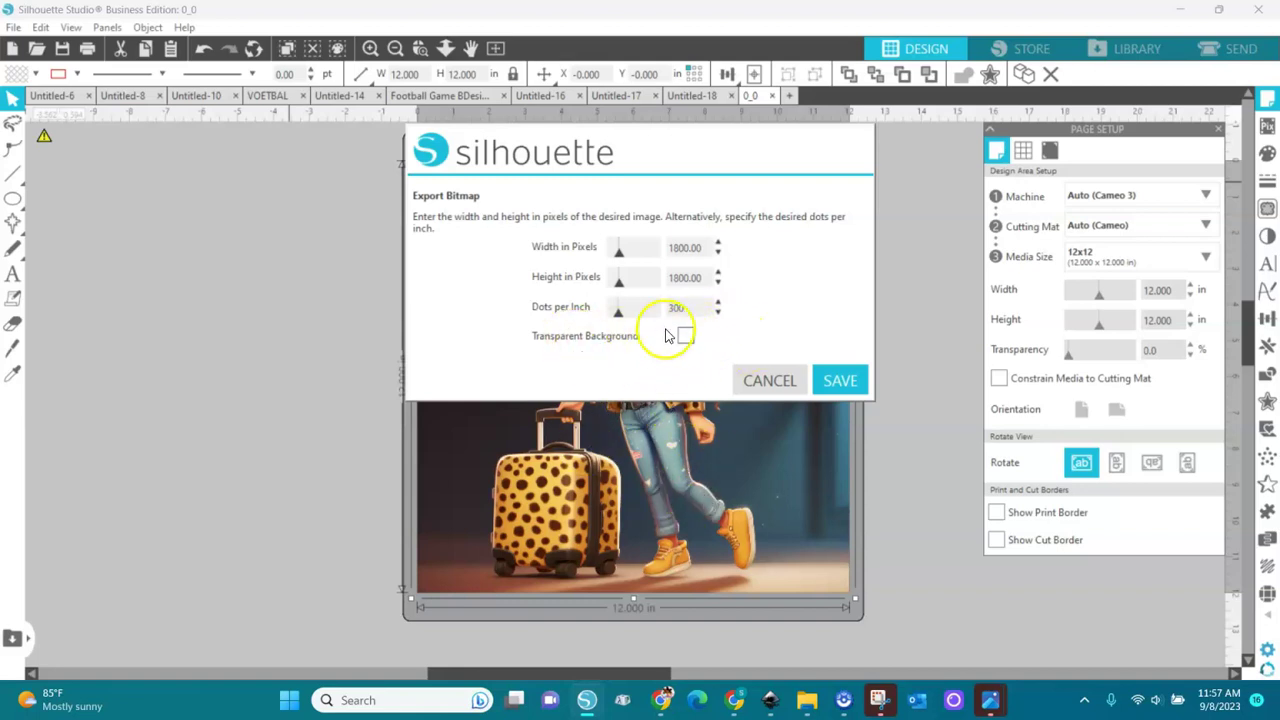
pyautogui.click(838, 378)
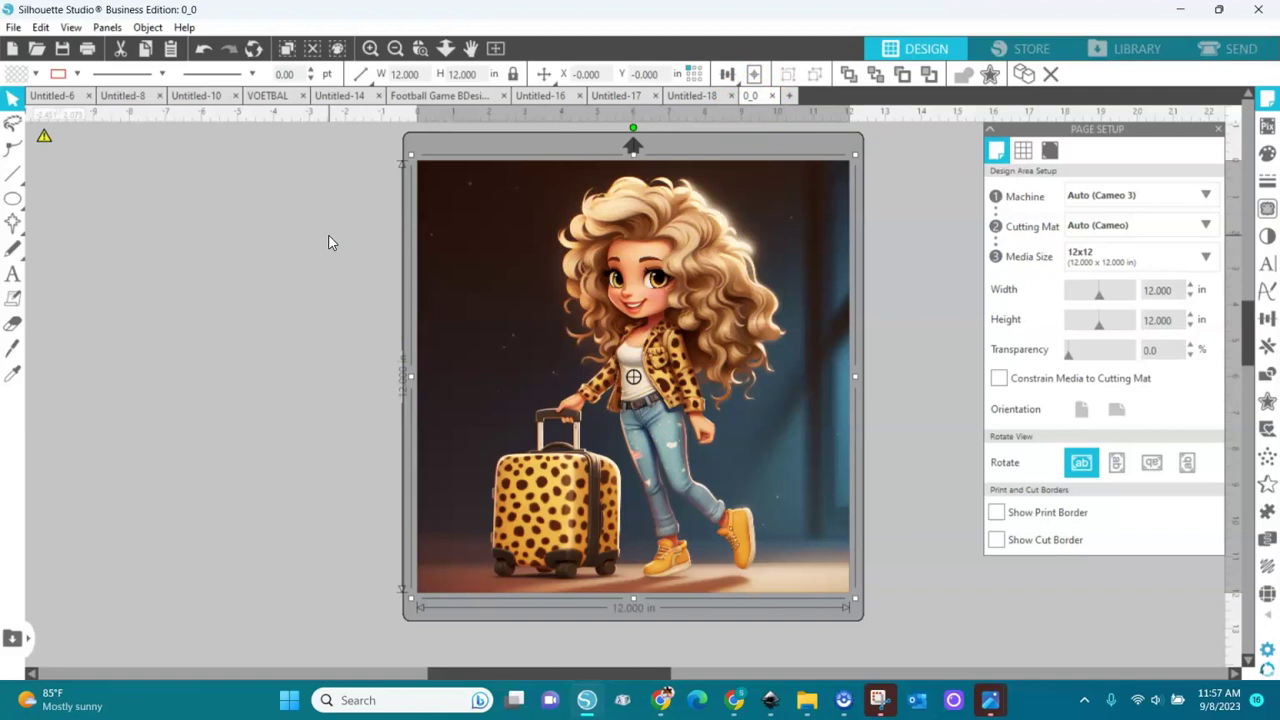
# Step: Reopen the saved 300 dpi cheetah PNG in a new tab and select the image
pyautogui.click(12, 28)
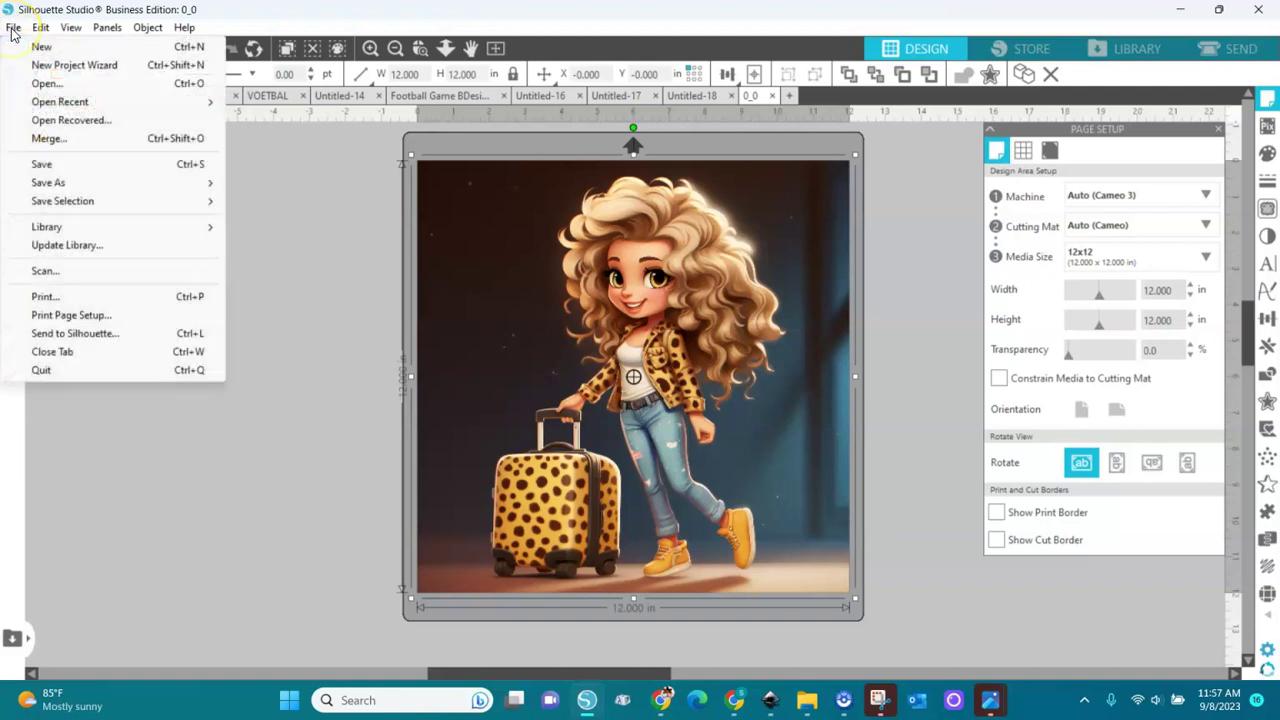
pyautogui.click(46, 84)
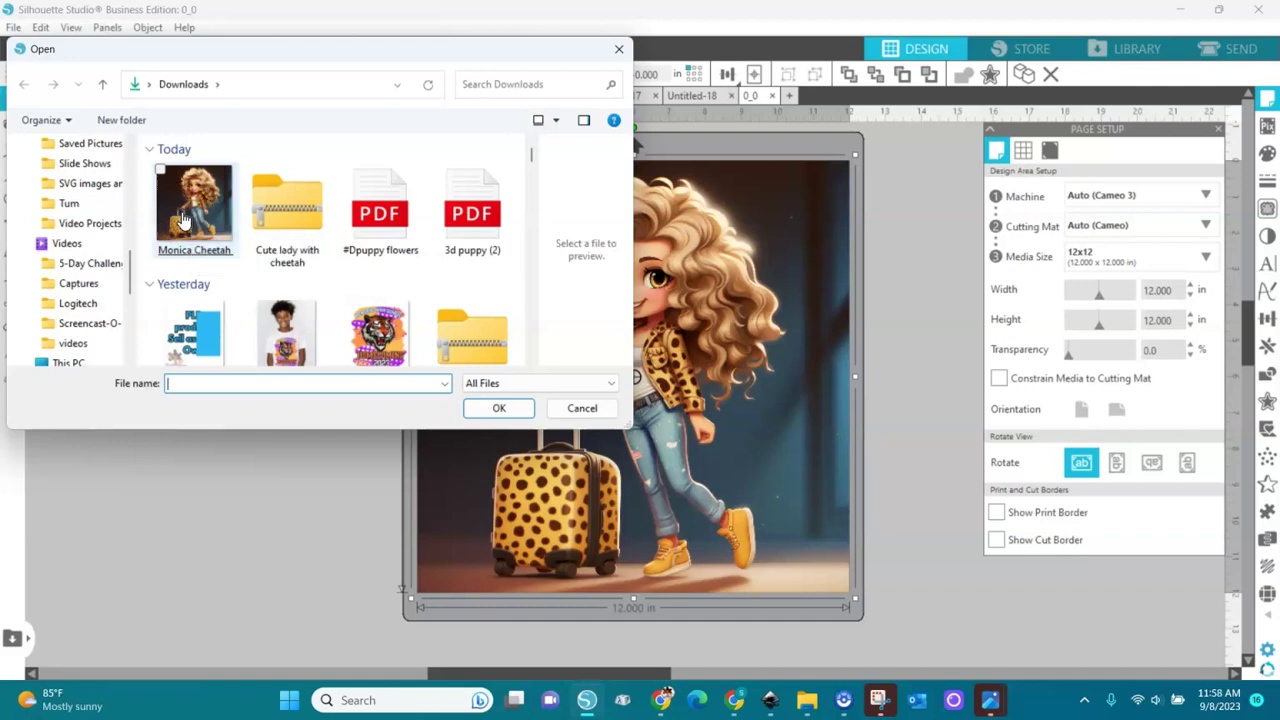
pyautogui.doubleClick(188, 218)
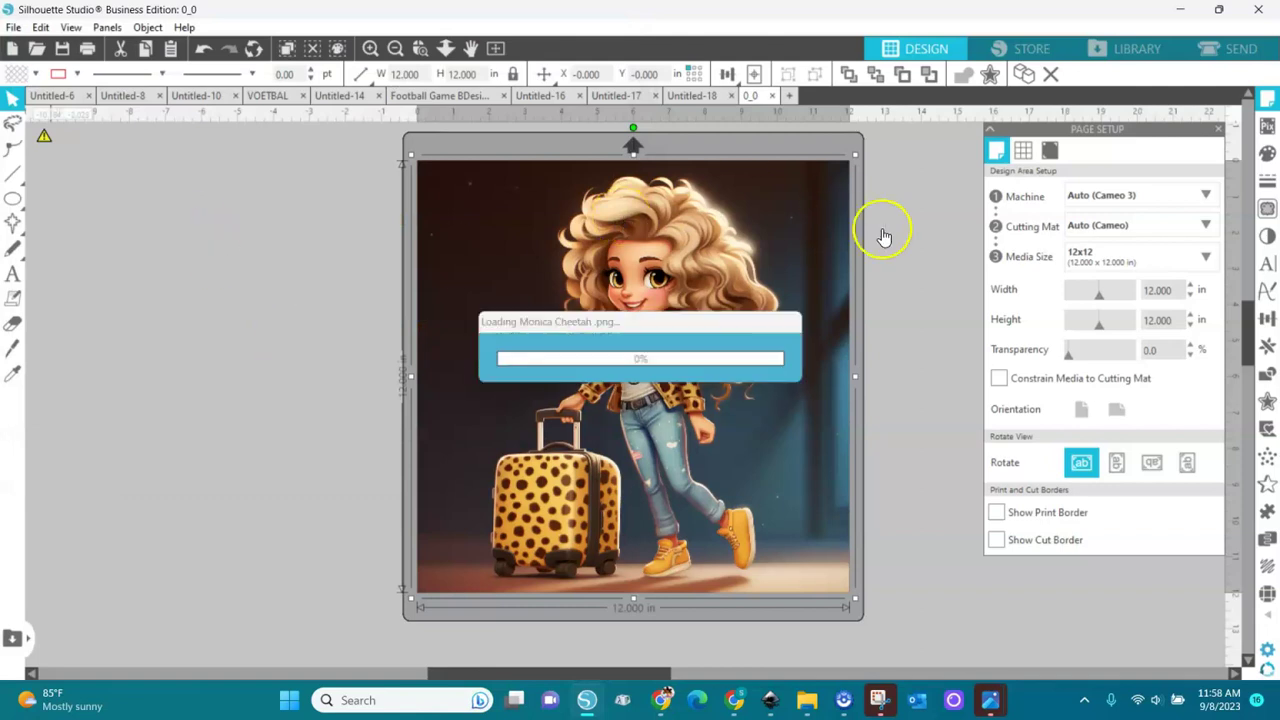
pyautogui.click(751, 118)
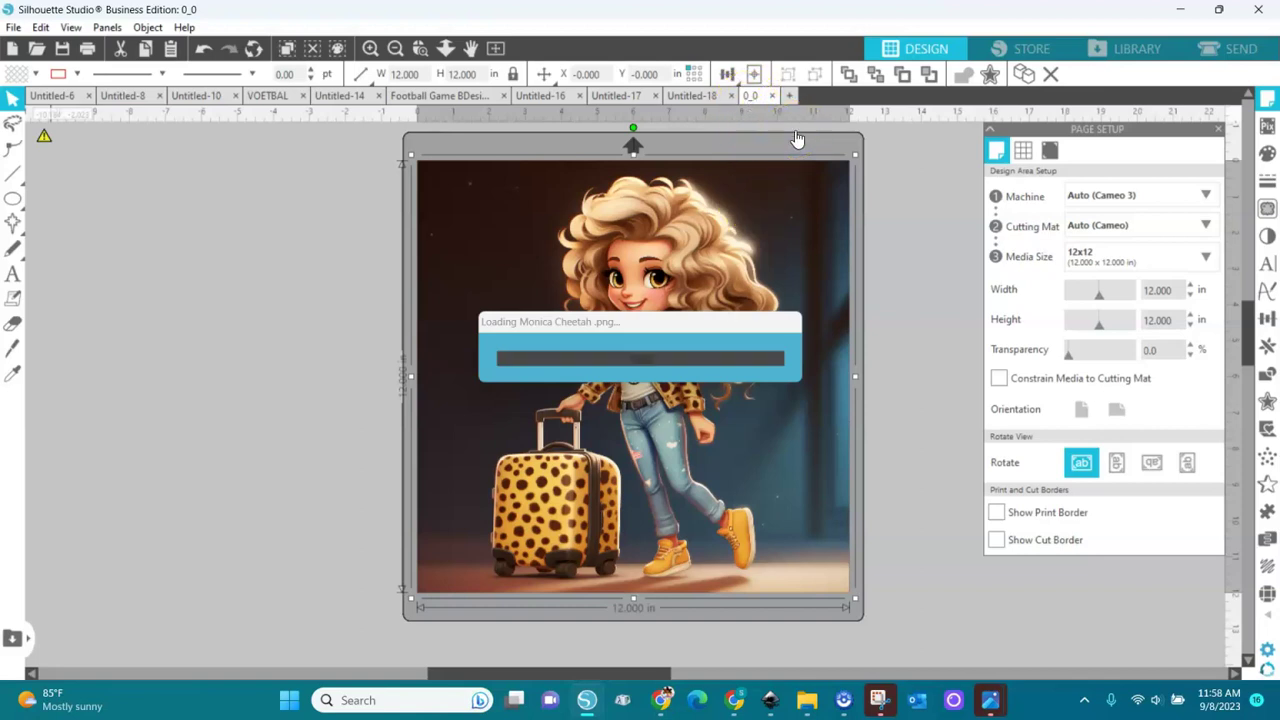
pyautogui.click(895, 138)
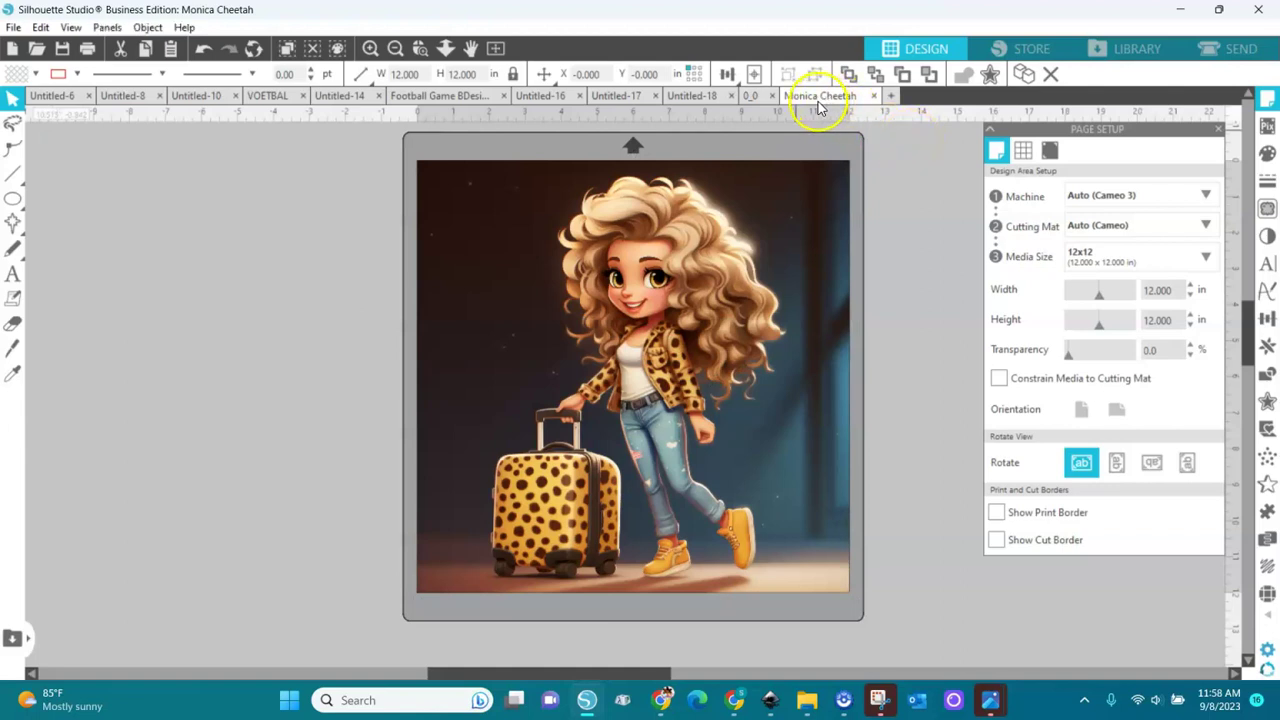
pyautogui.click(655, 268)
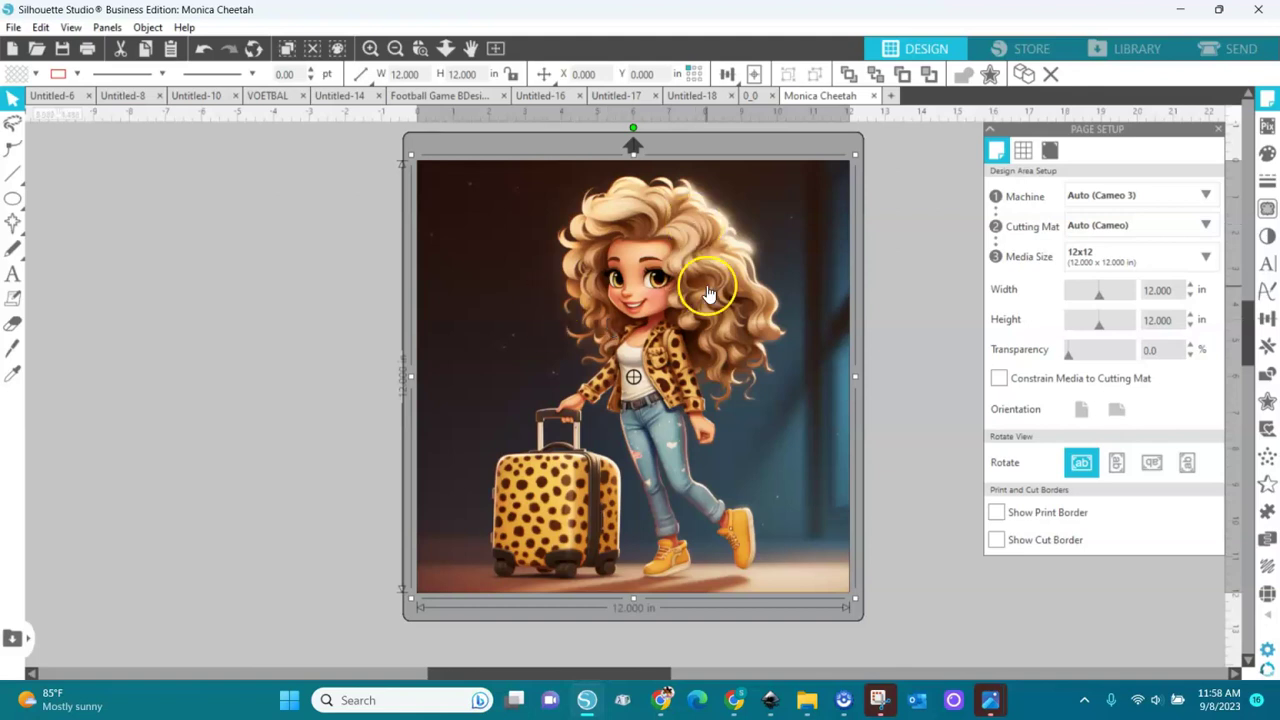
pyautogui.click(756, 96)
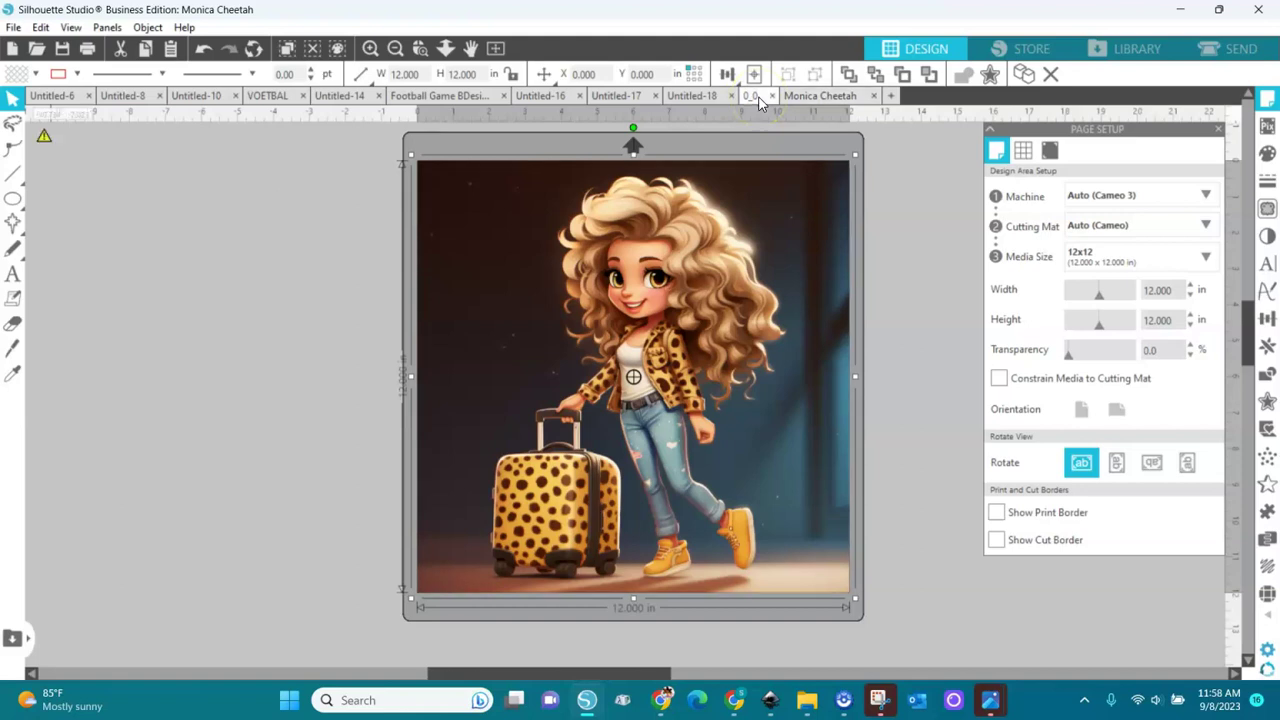
pyautogui.moveTo(46, 140)
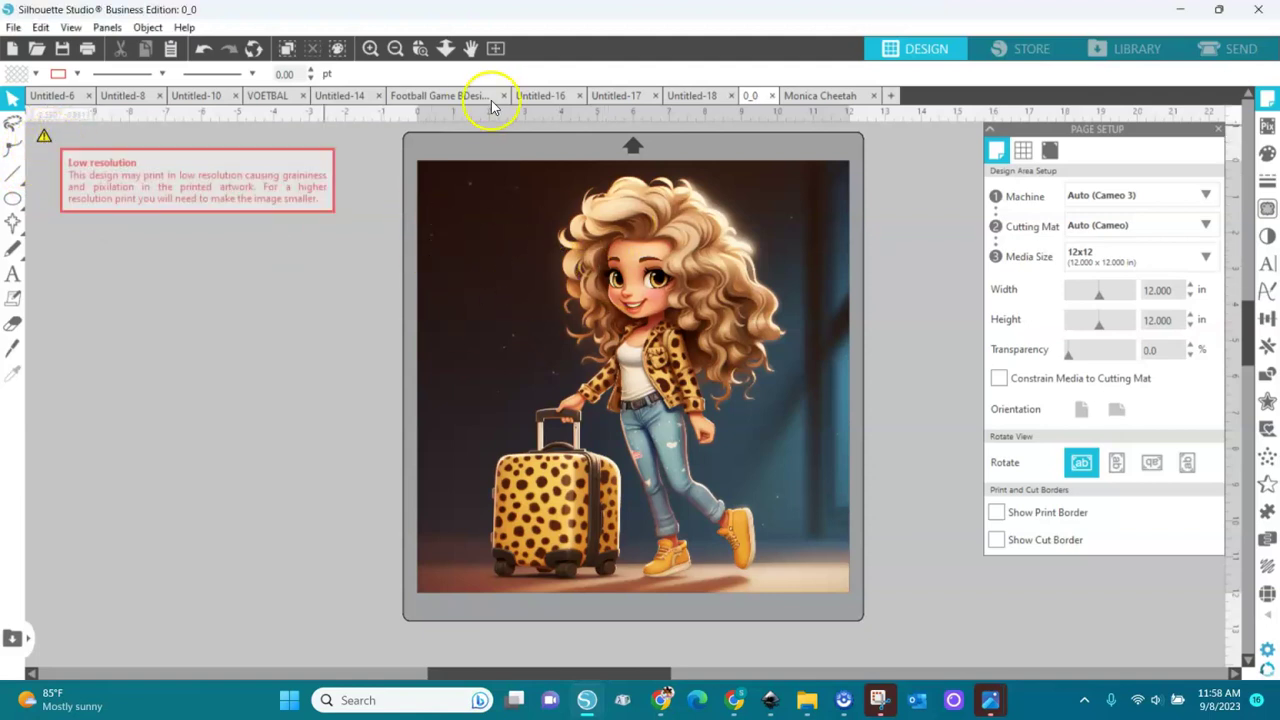
pyautogui.click(810, 97)
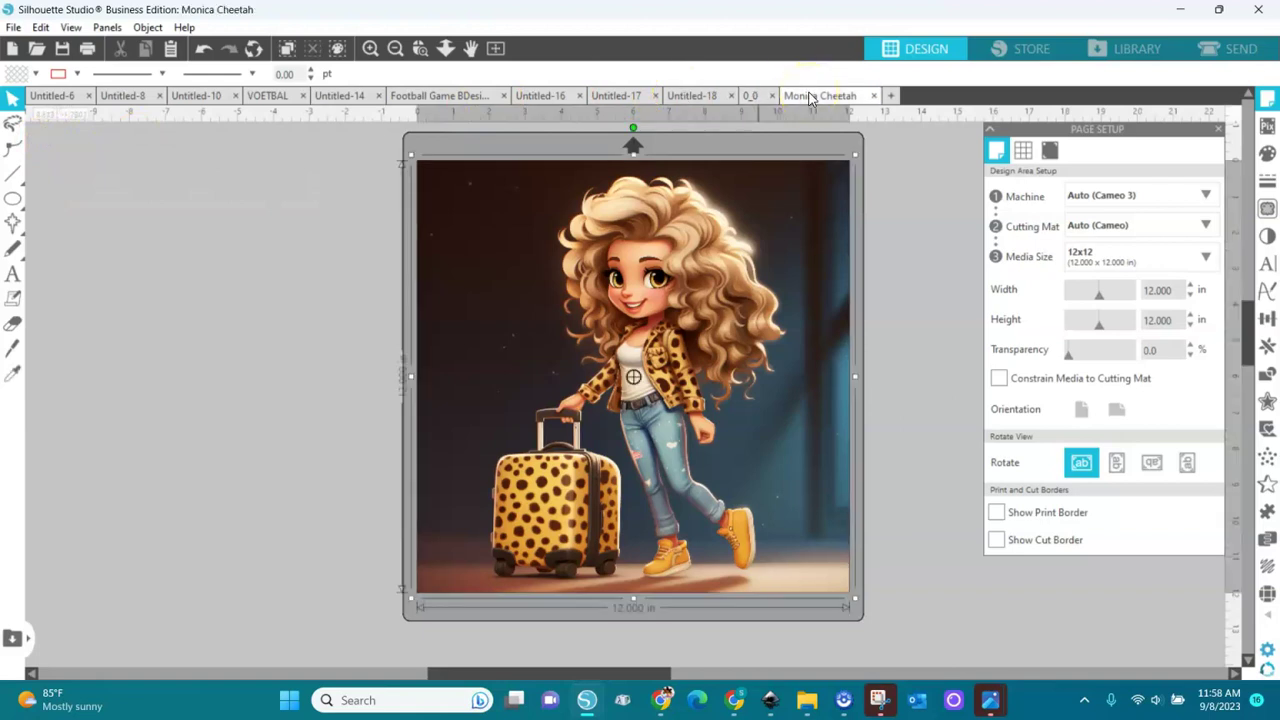
pyautogui.click(474, 189)
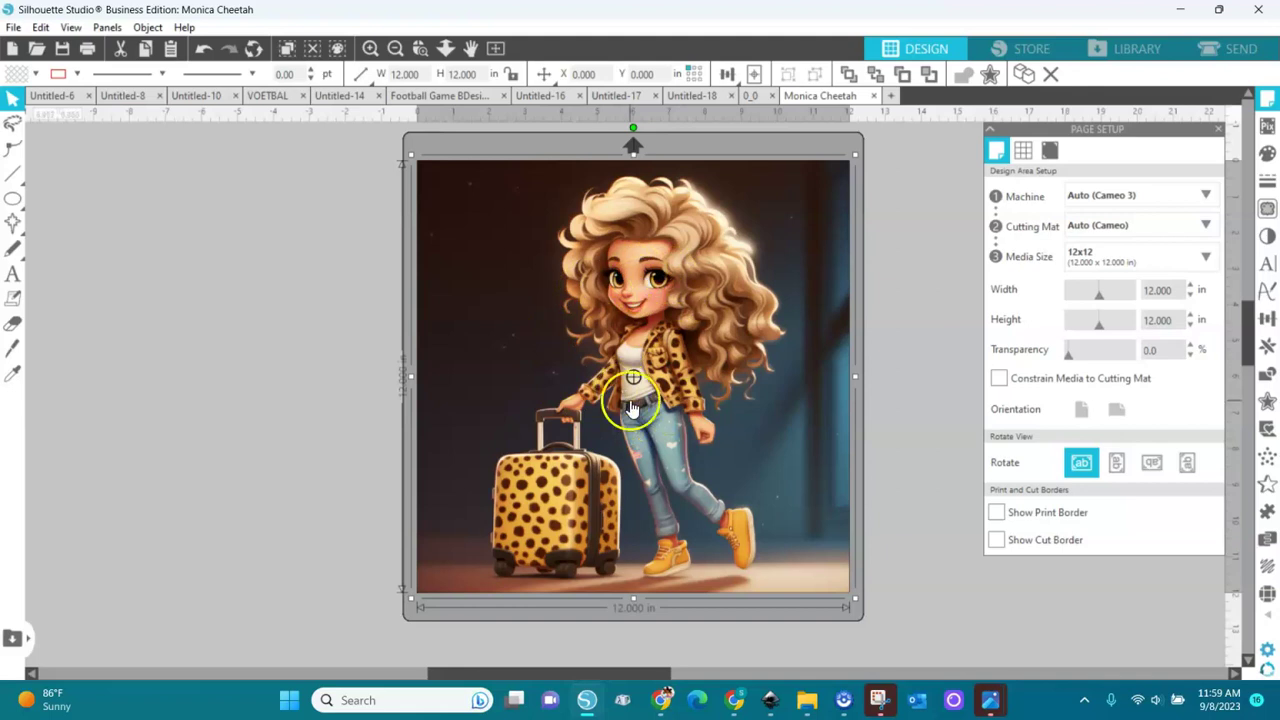
# Step: Lock the aspect ratio, resize to 24 in, then return the image to 12 x 12 in
pyautogui.click(511, 74)
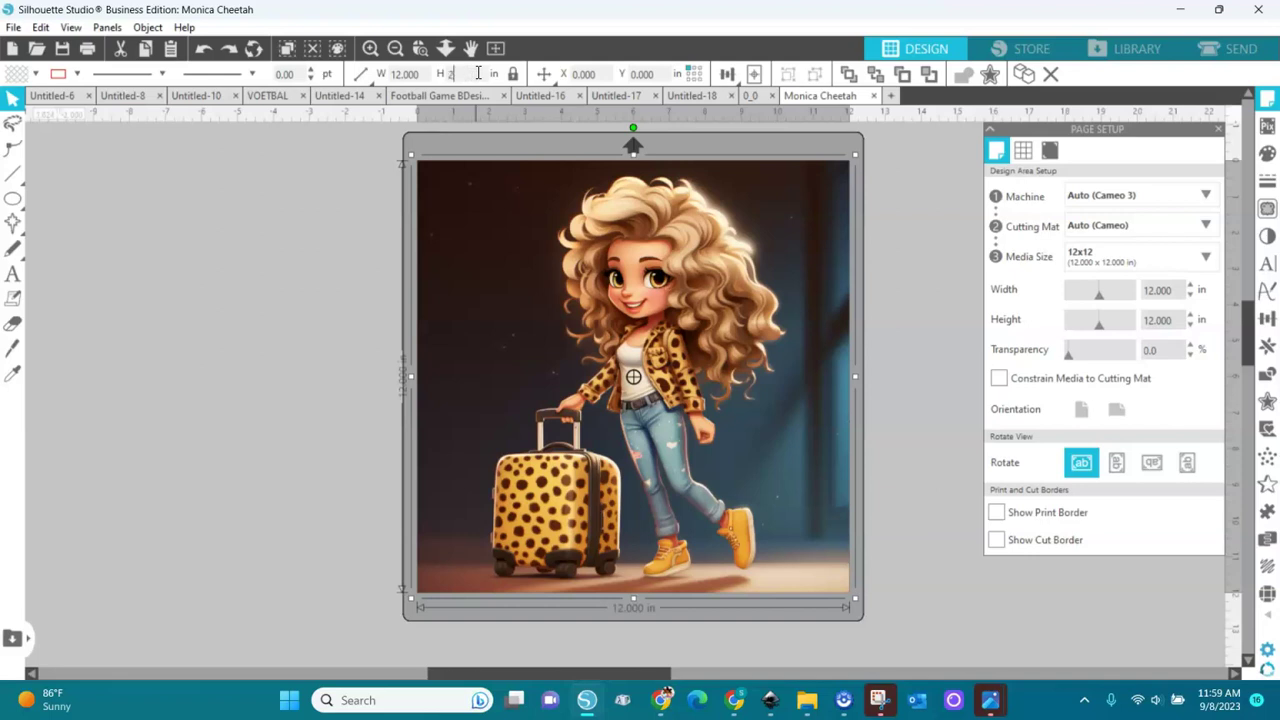
pyautogui.press('Return')
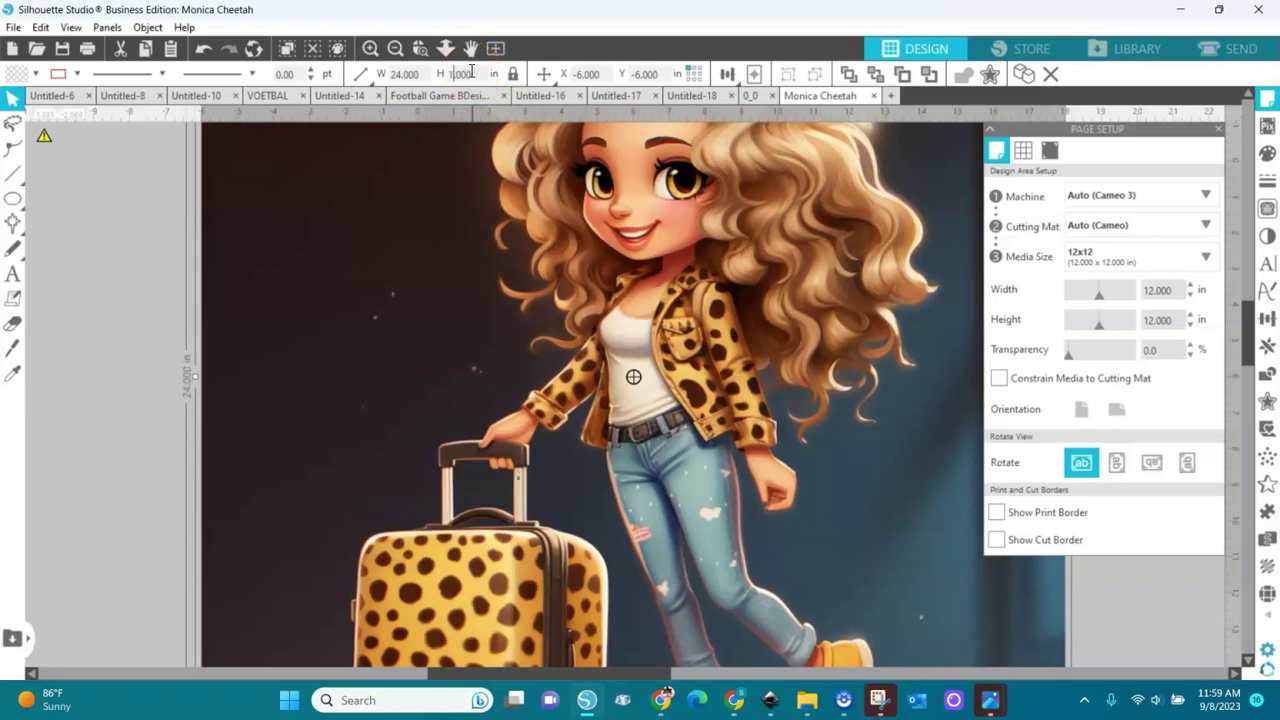
pyautogui.press('Return')
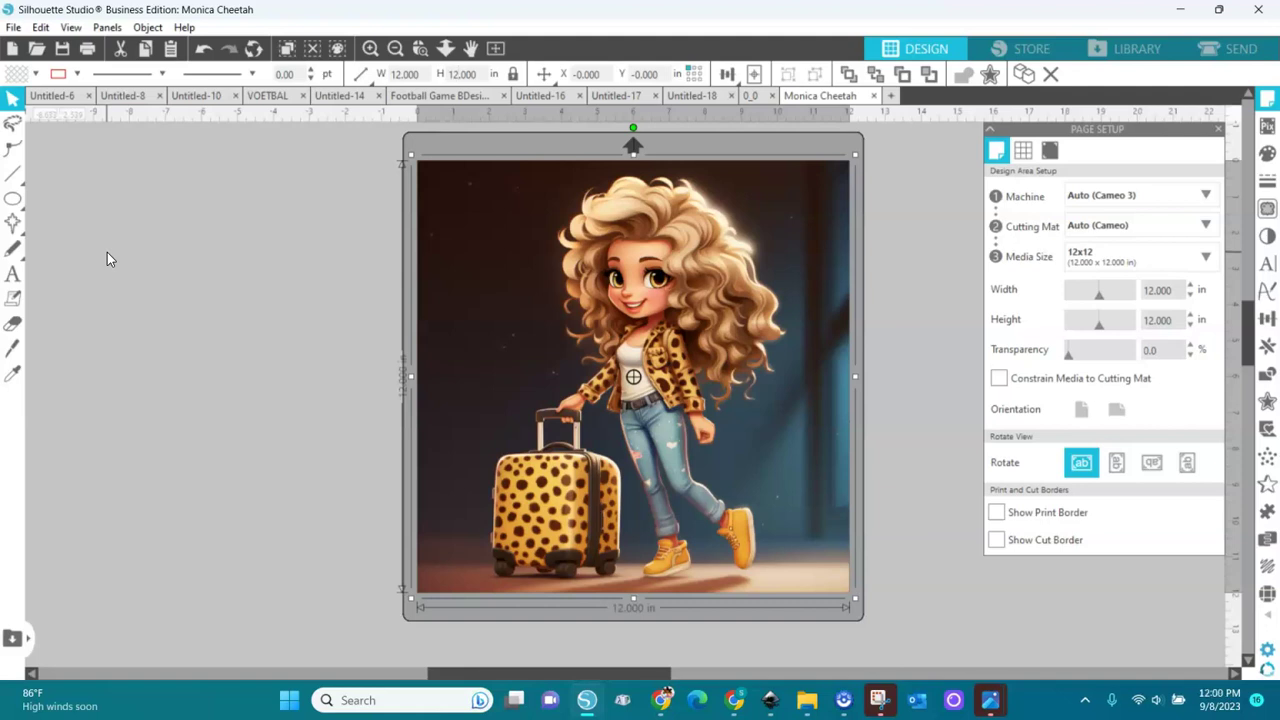
# Step: Select the cheetah-girl image and show Image Effects' Contrast, Brightness & Saturation settings
pyautogui.click(755, 272)
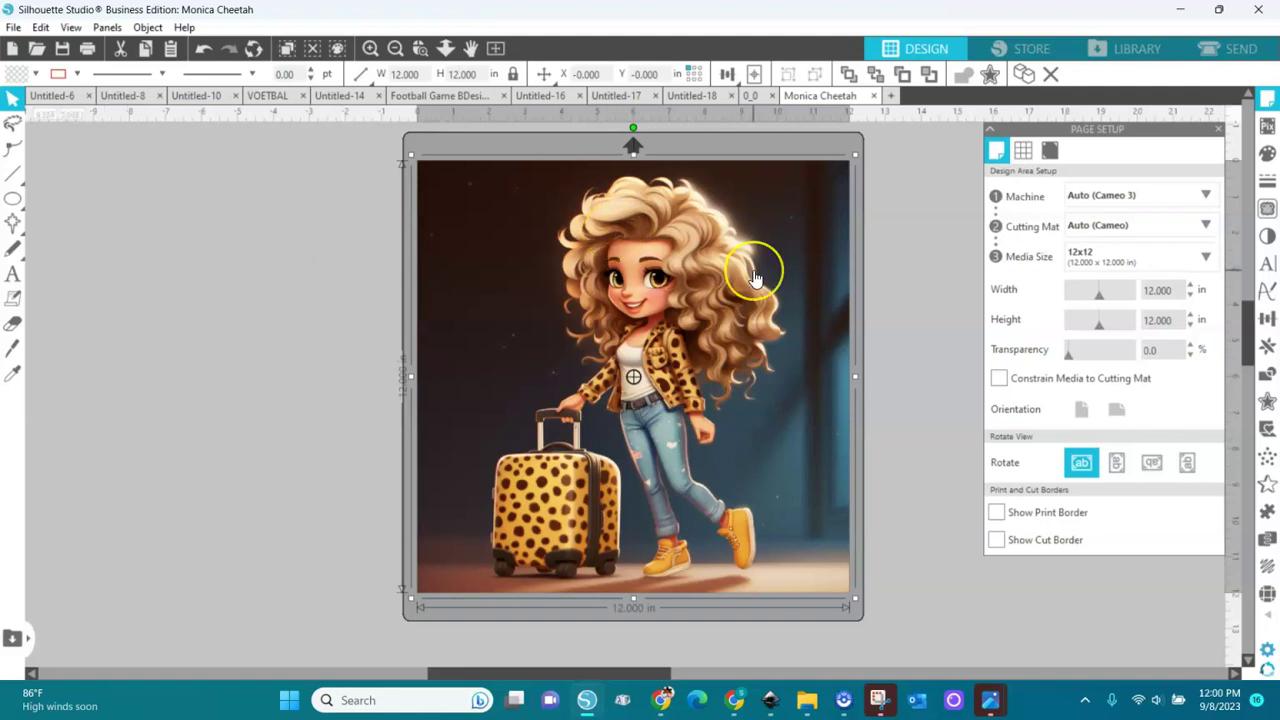
pyautogui.click(1267, 237)
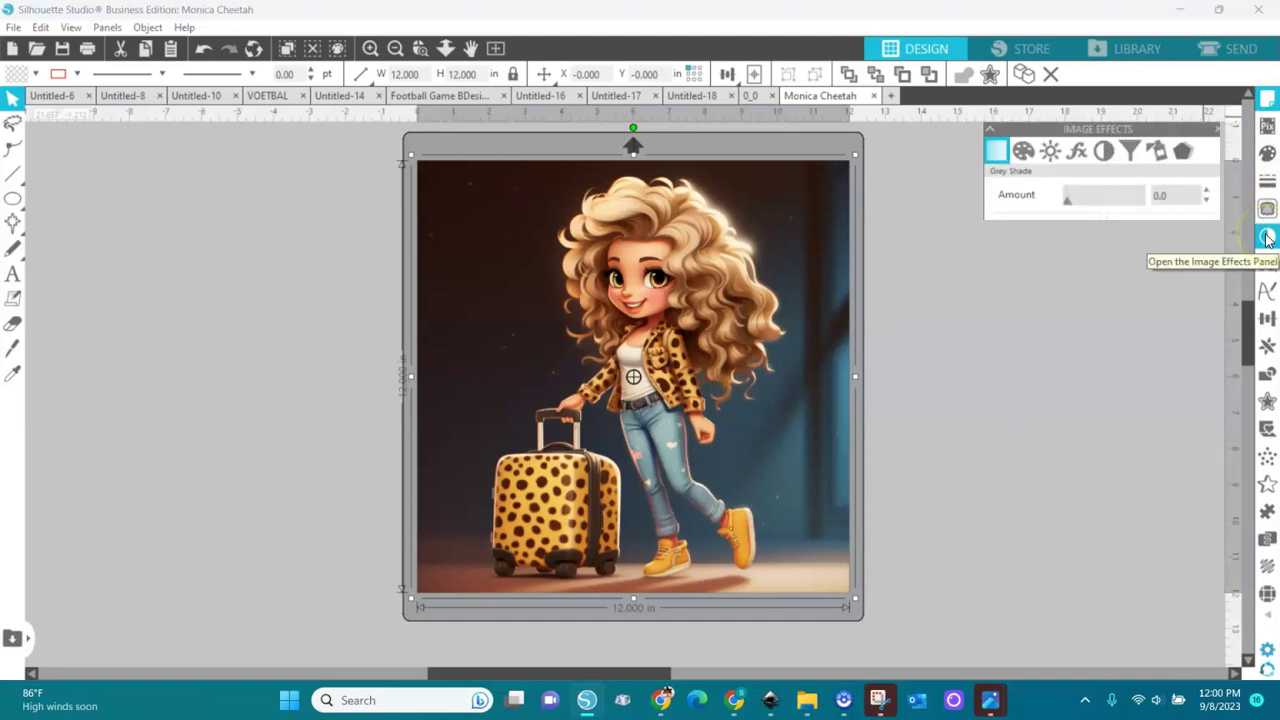
pyautogui.click(1050, 148)
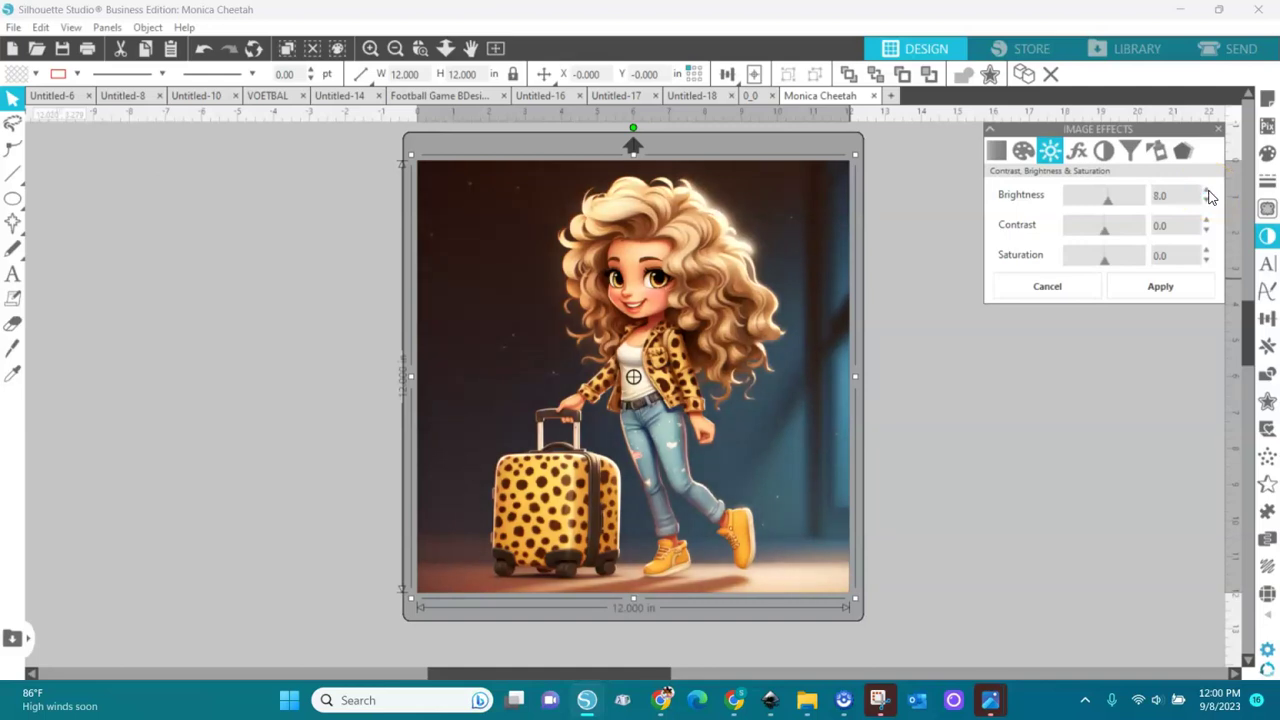
# Step: Discard the trial brightness, duplicate the image, move the copy left of the mat, and reselect the original
pyautogui.click(1050, 288)
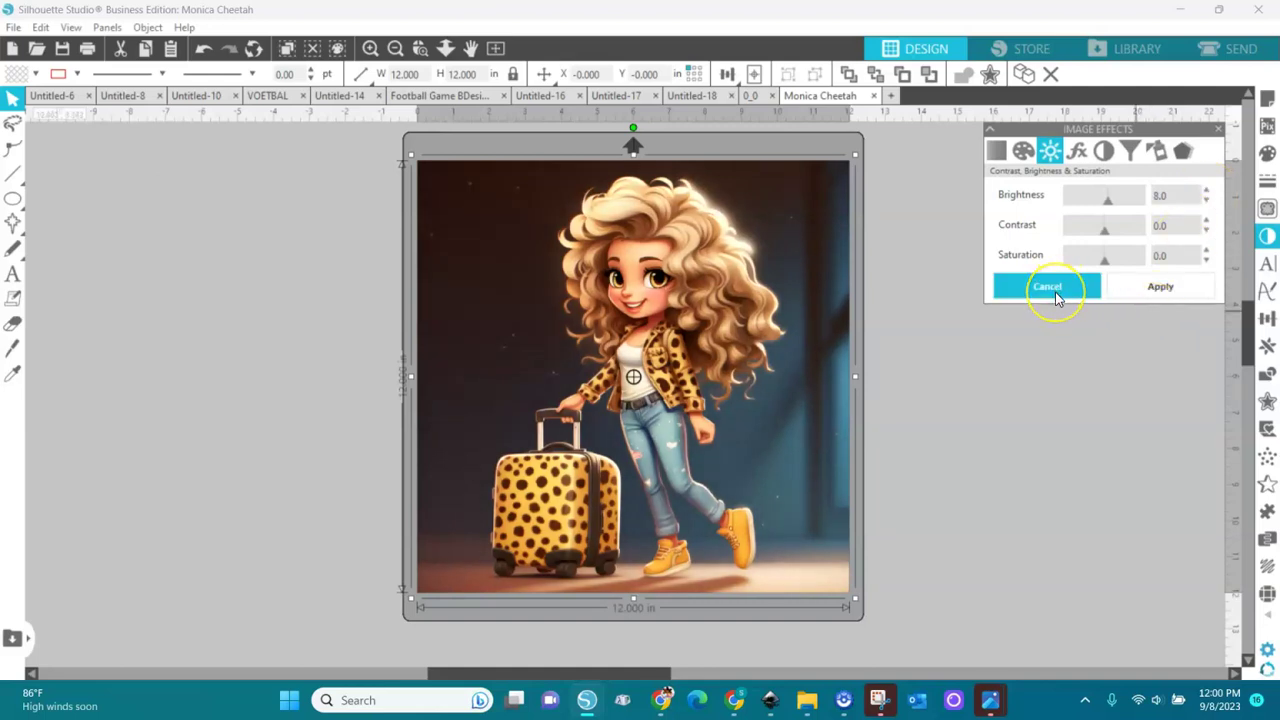
pyautogui.press('i')
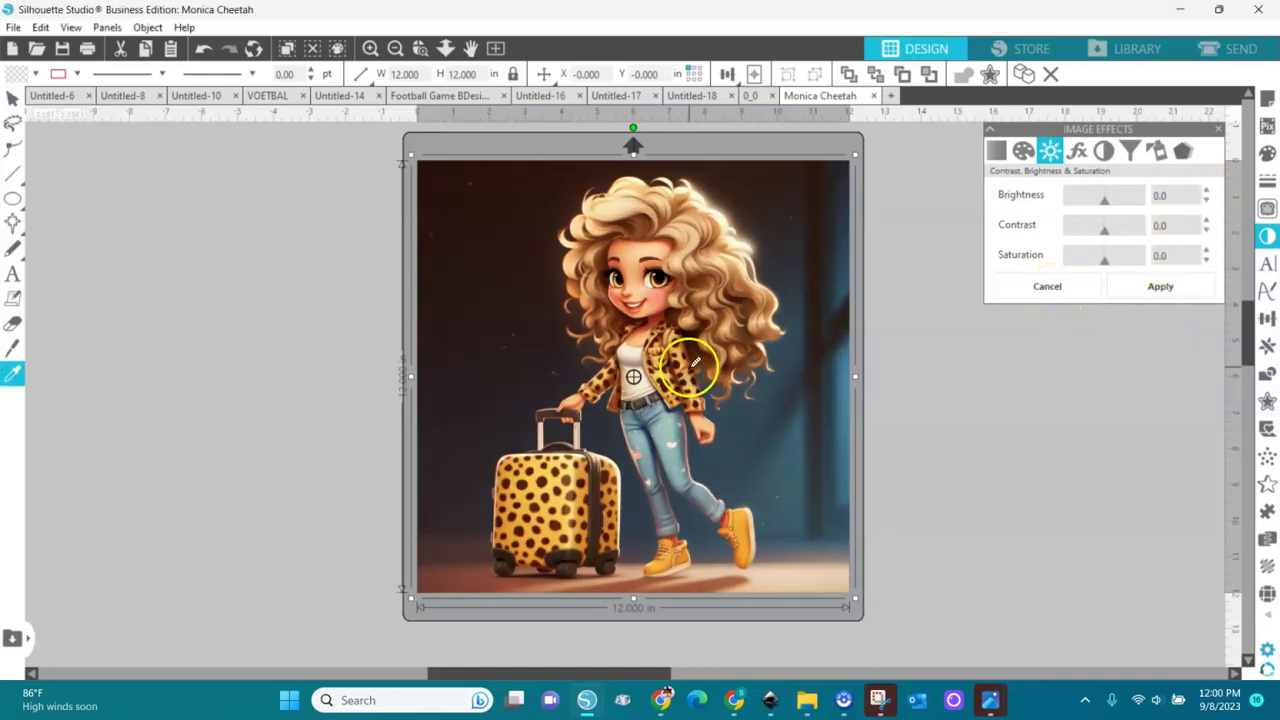
pyautogui.moveTo(714, 386)
pyautogui.mouseDown()
pyautogui.moveTo(308, 376)
pyautogui.moveTo(260, 380)
pyautogui.moveTo(246, 388)
pyautogui.moveTo(257, 397)
pyautogui.mouseUp()
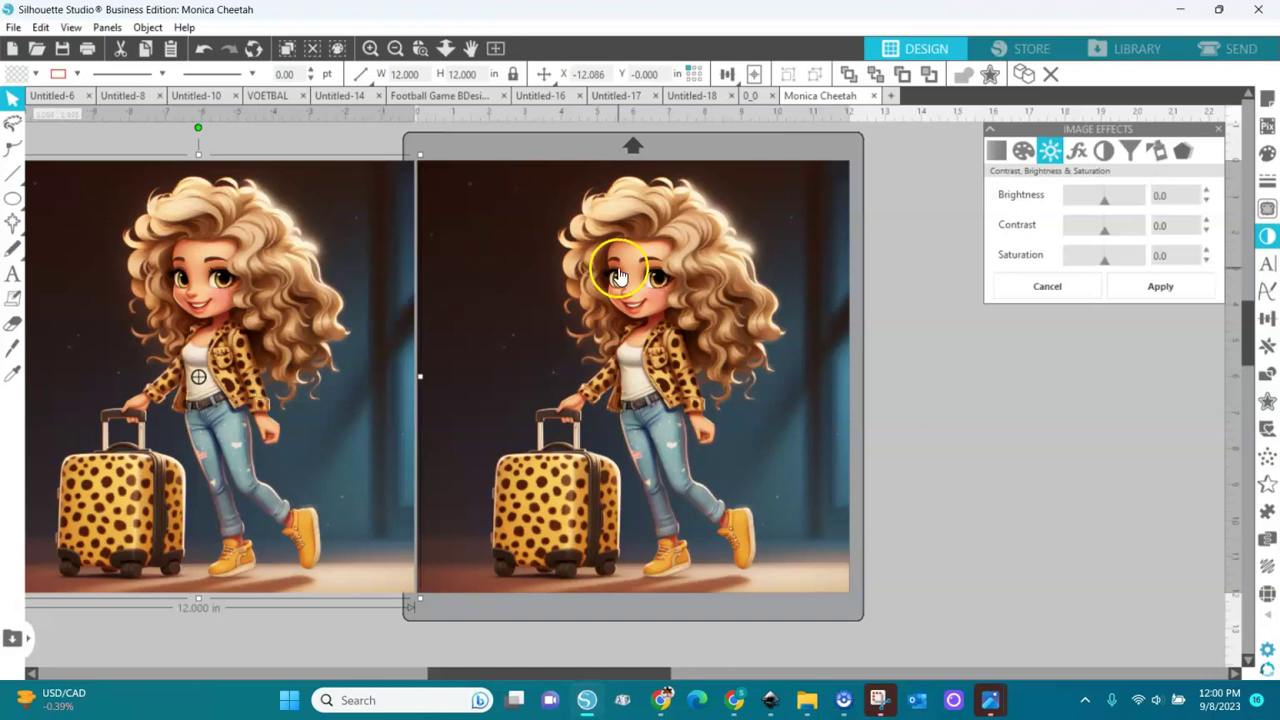
pyautogui.click(769, 270)
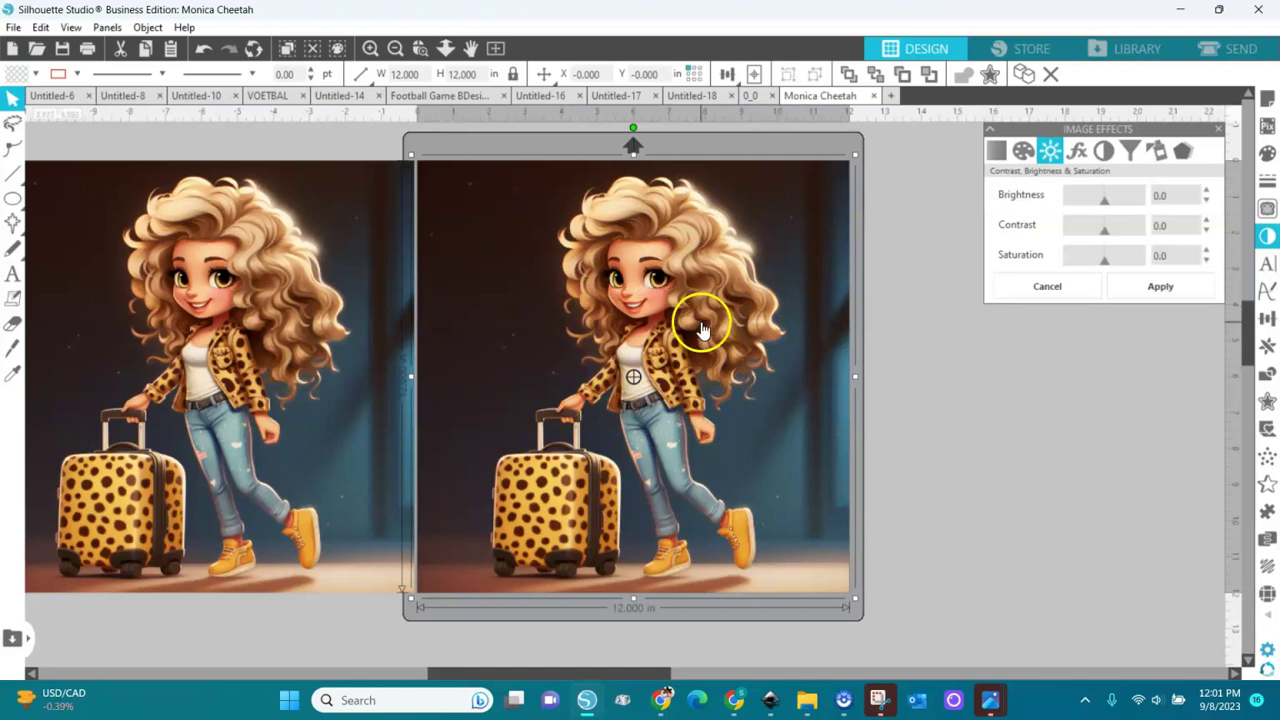
# Step: Apply brightness 10, contrast 11 and saturation 10 to the image on the mat
pyautogui.click(1206, 190)
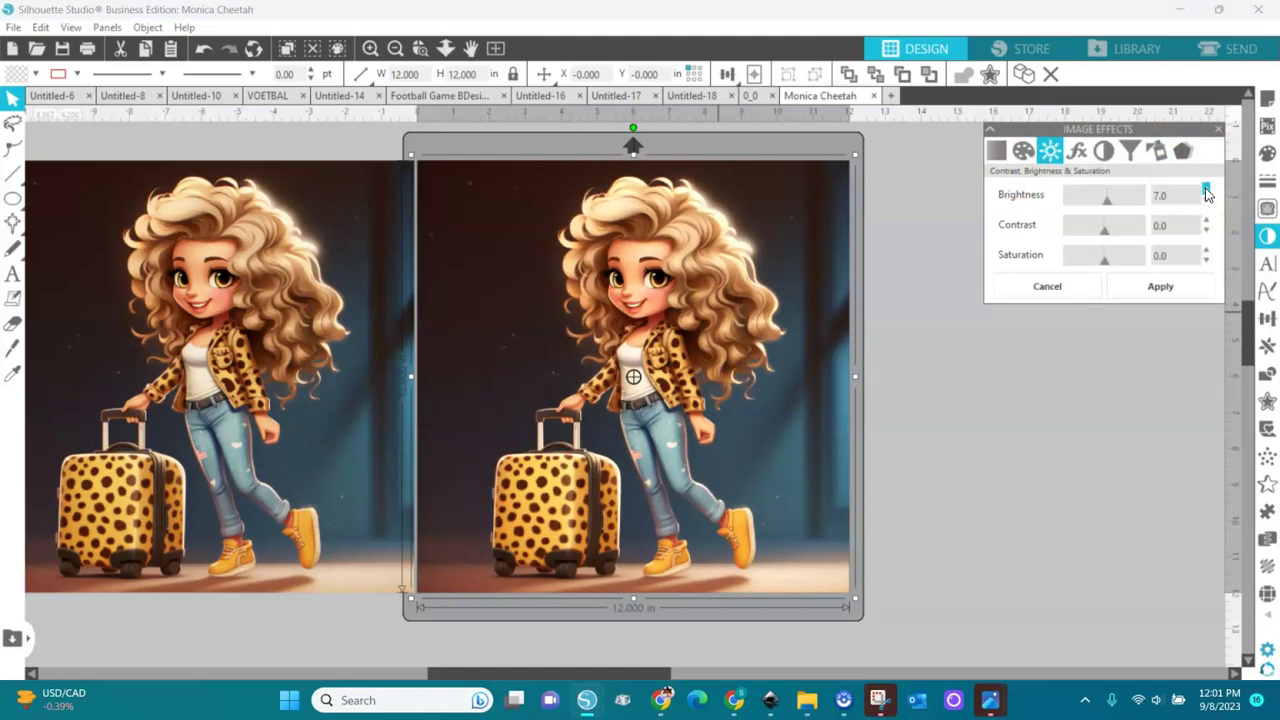
pyautogui.click(1206, 190)
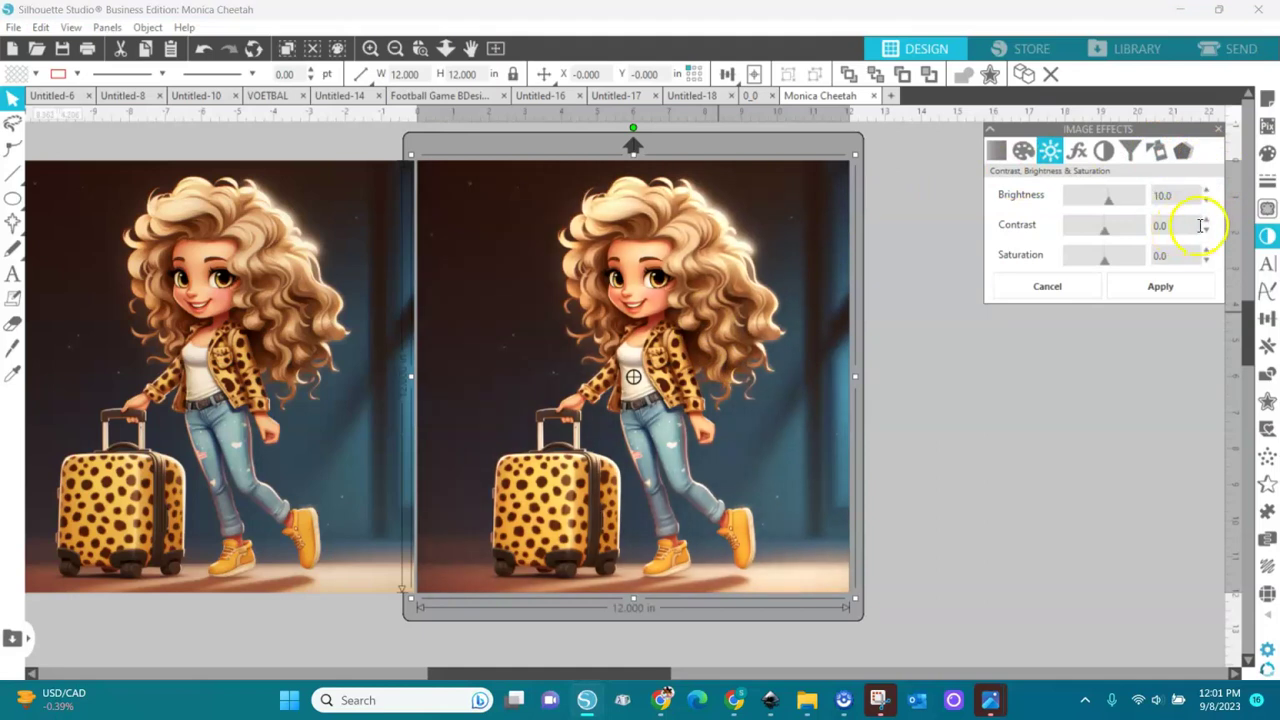
pyautogui.click(1206, 220)
pyautogui.click(1206, 220)
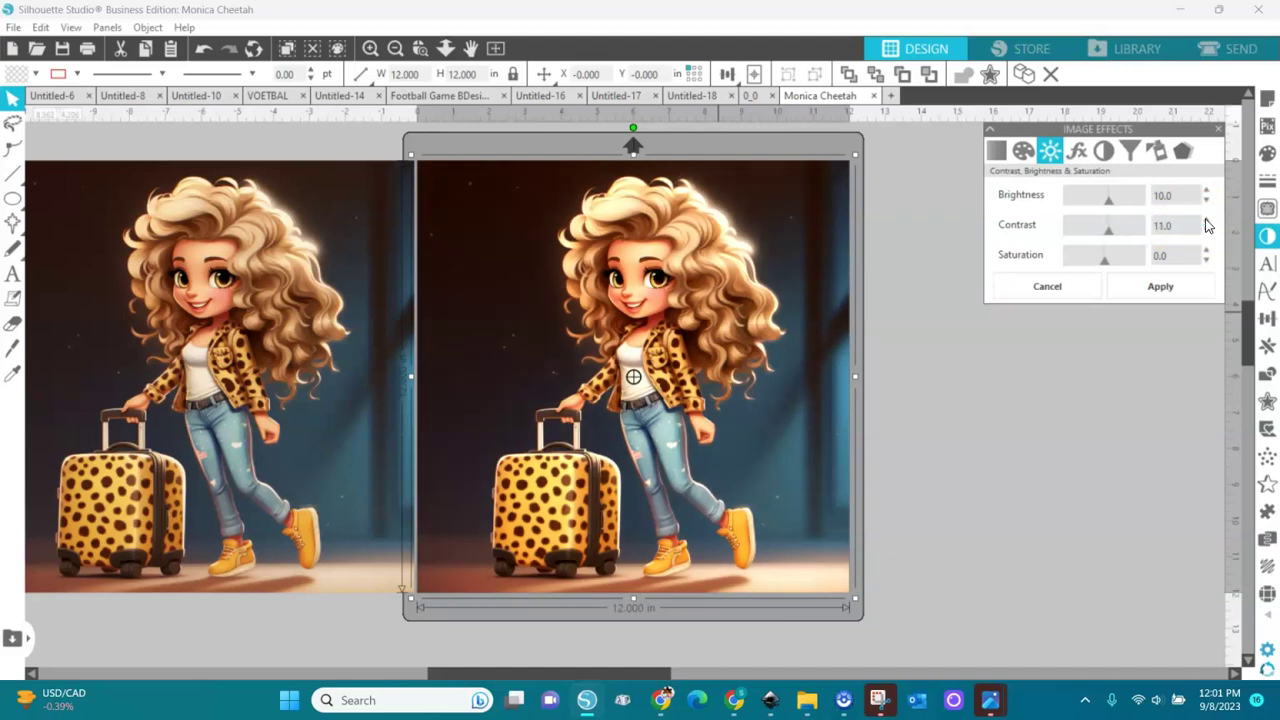
pyautogui.click(1207, 254)
pyautogui.click(1207, 251)
pyautogui.click(1207, 251)
pyautogui.click(1207, 251)
pyautogui.click(1207, 251)
pyautogui.click(1207, 251)
pyautogui.click(1207, 251)
pyautogui.click(1168, 290)
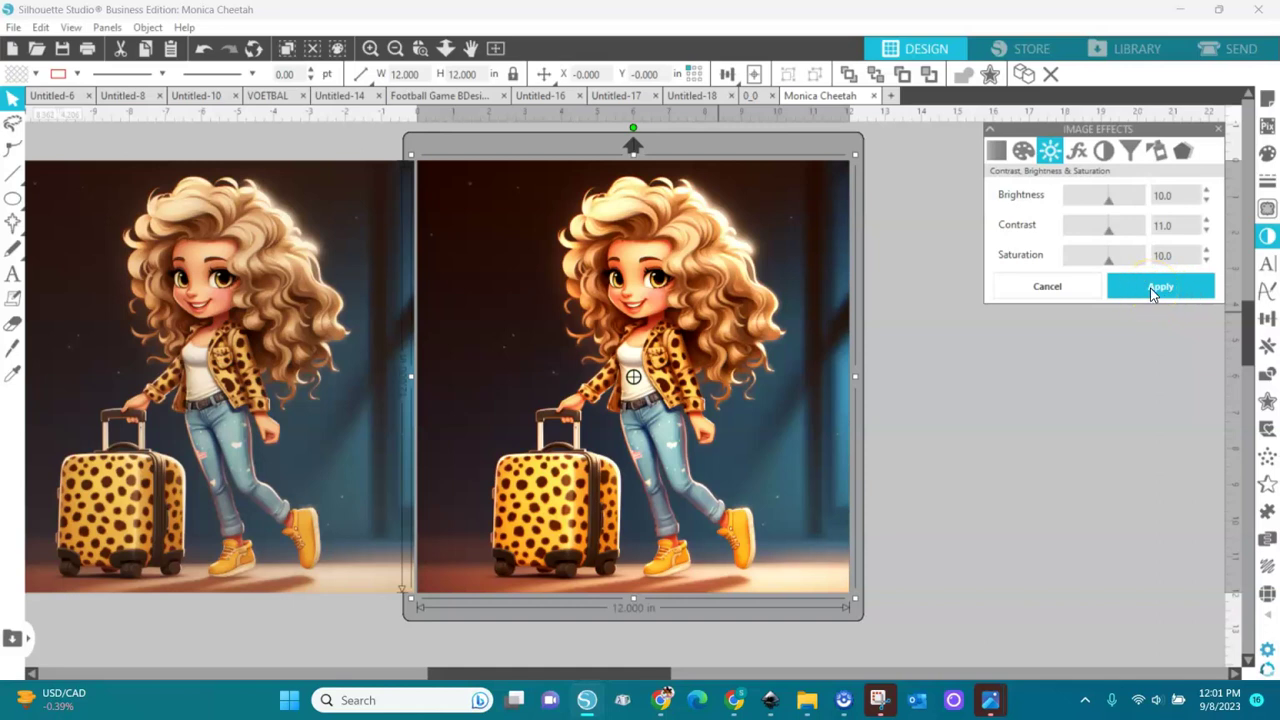
pyautogui.click(1155, 289)
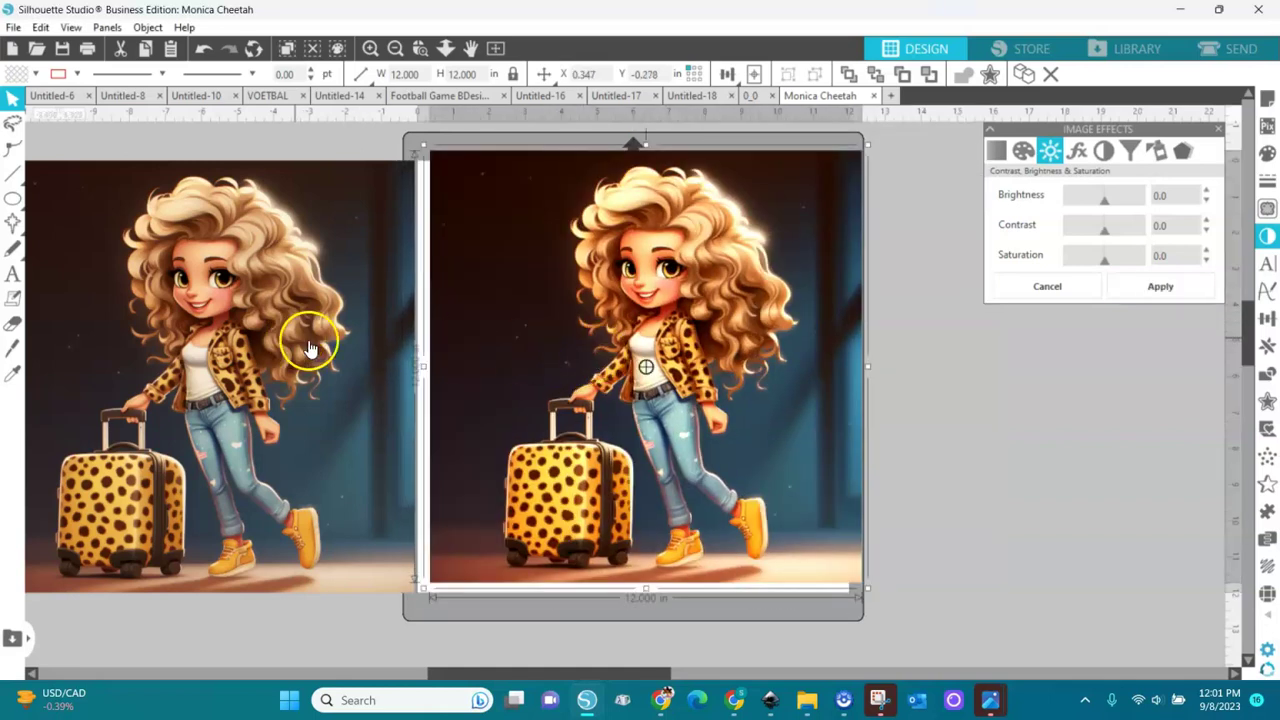
# Step: Drag the unadjusted copy against the brightened image's left edge, nudge it into line, and deselect
pyautogui.moveTo(316, 348); pyautogui.dragTo(440, 358)
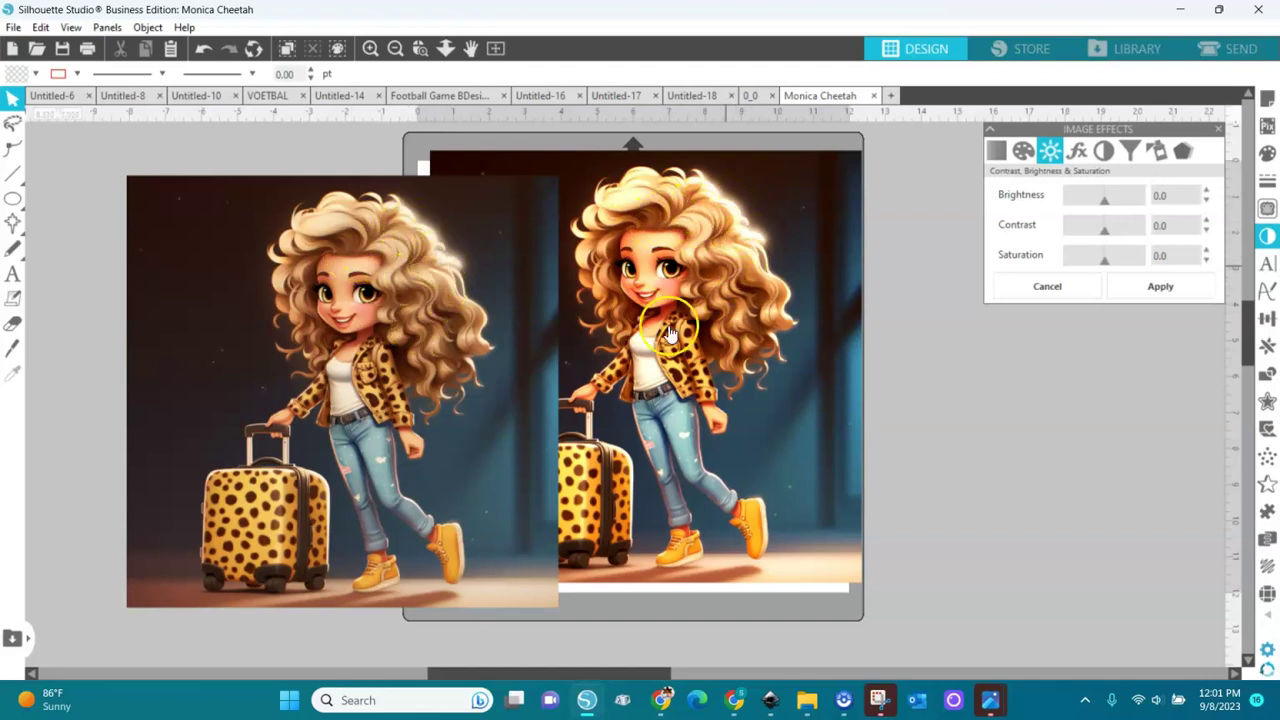
pyautogui.moveTo(351, 450); pyautogui.dragTo(265, 410)
pyautogui.click(370, 510)
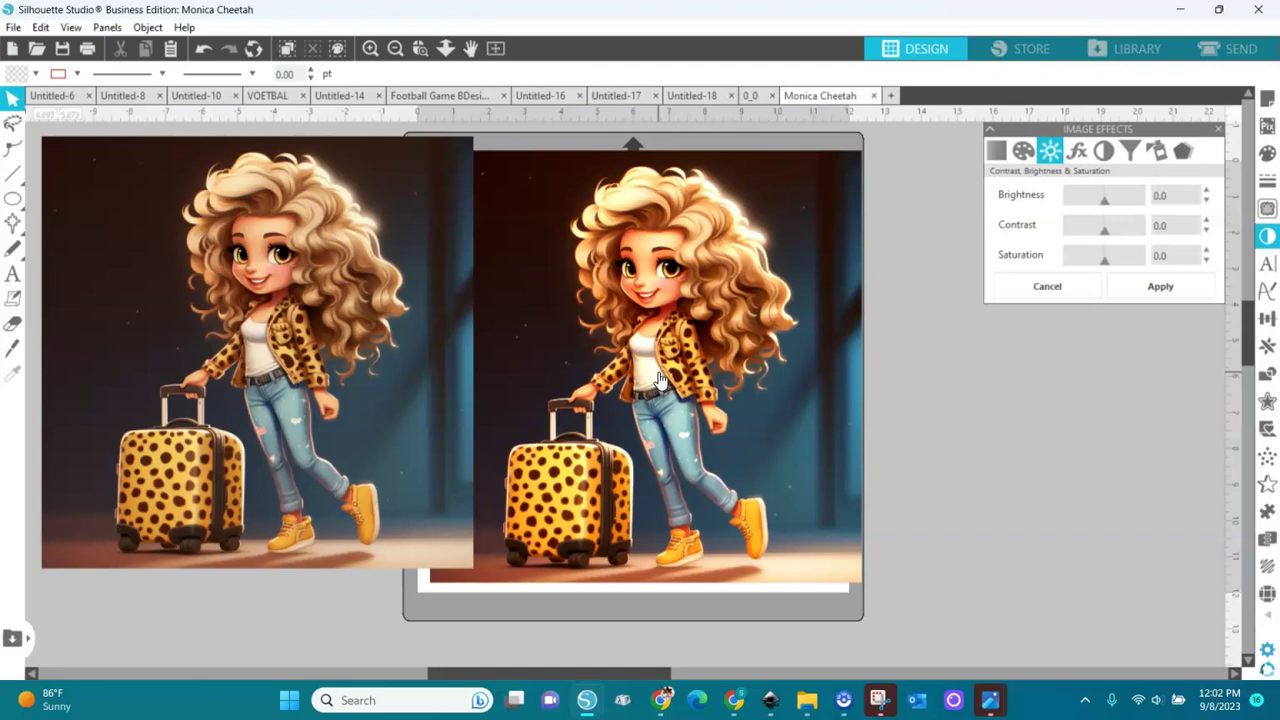
pyautogui.moveTo(200, 495); pyautogui.dragTo(200, 523)
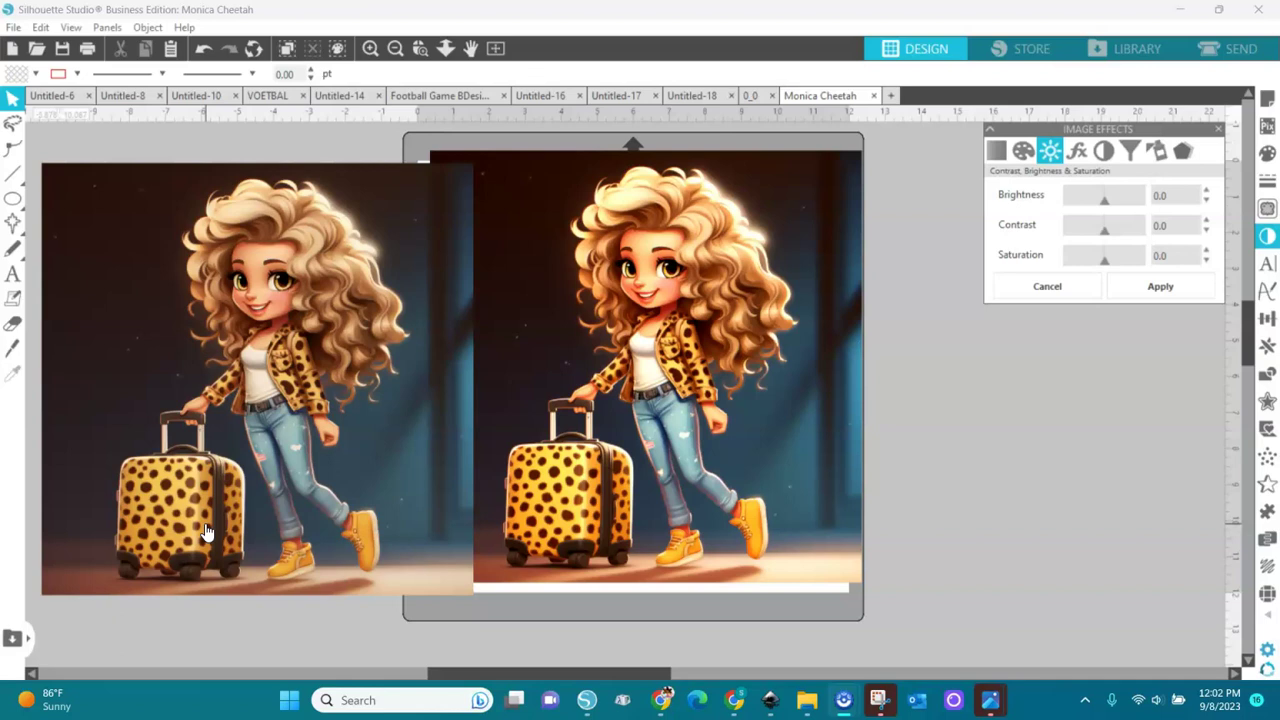
pyautogui.click(286, 471)
pyautogui.click(349, 343)
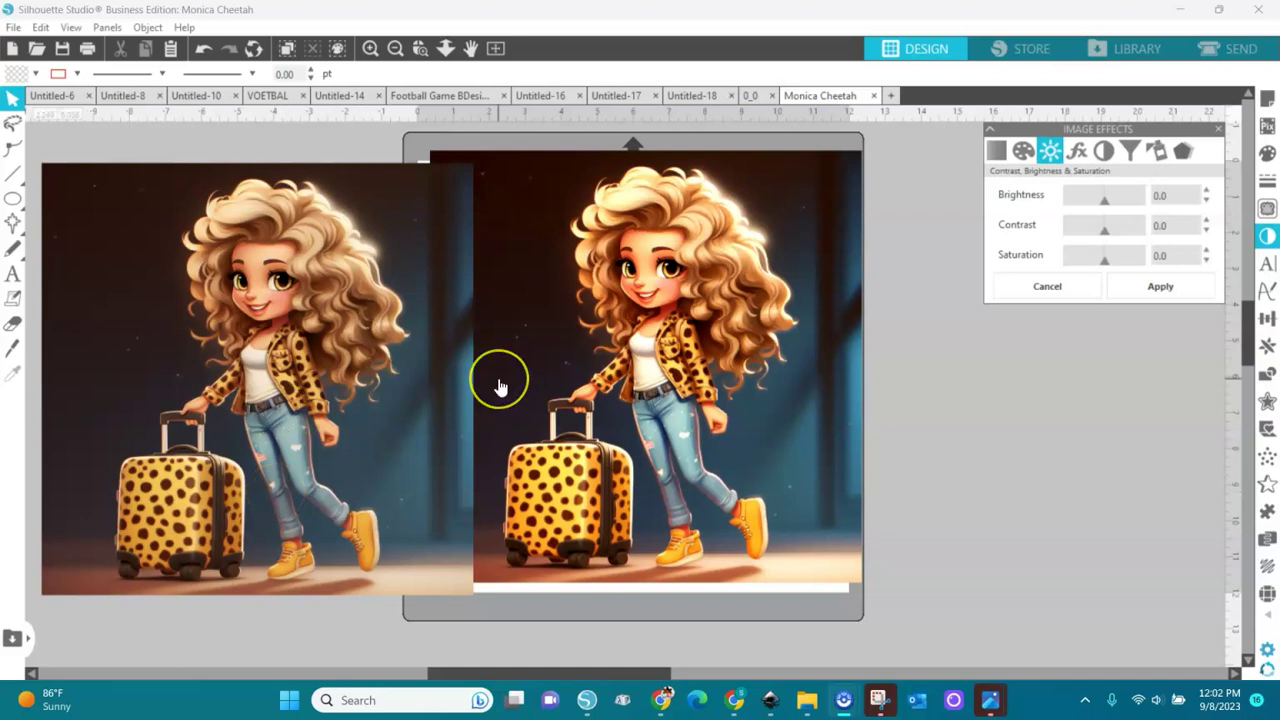